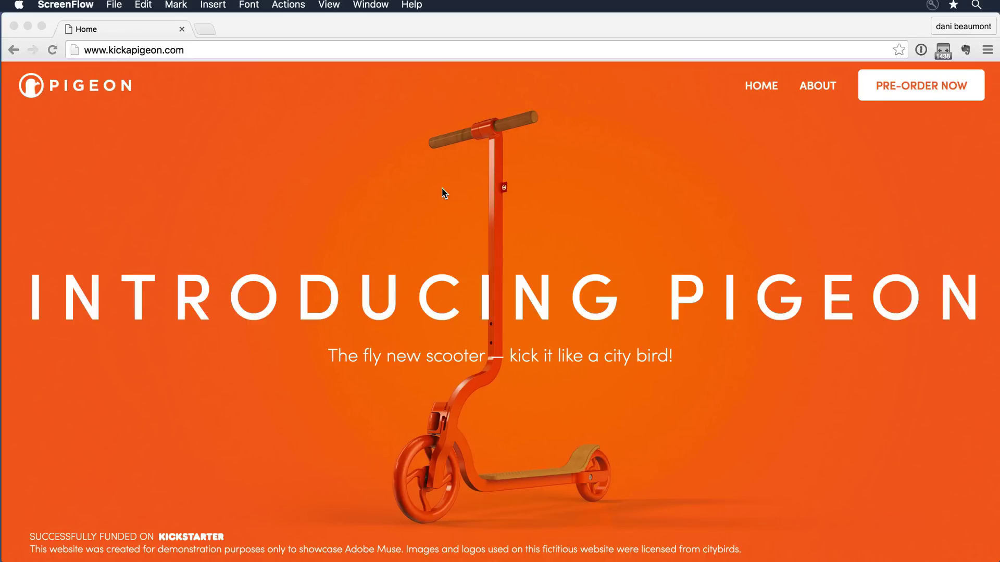
Look through the Pigeon home page, from the hero banner down to the product feature sections and back up.
{"action": "left_click", "coordinate": [444, 193]}
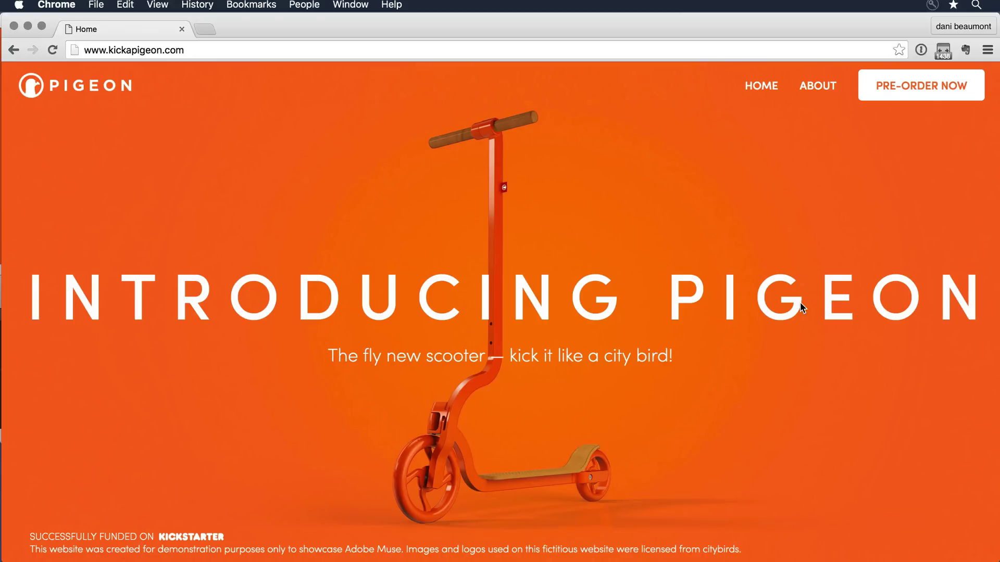
{"action": "scroll", "coordinate": [613, 330], "scroll_direction": "down", "scroll_amount": 3}
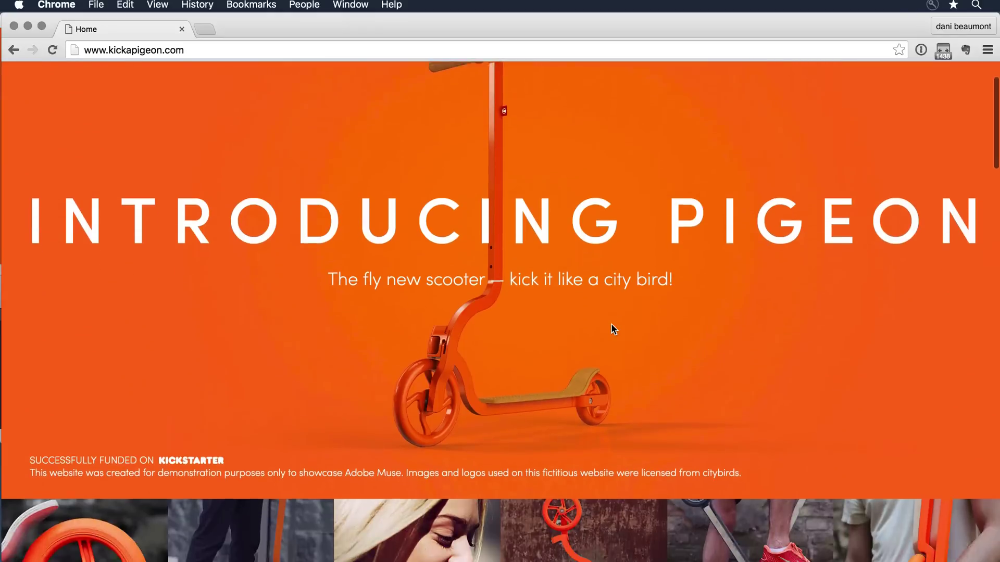
{"action": "scroll", "coordinate": [613, 329], "scroll_direction": "down", "scroll_amount": 5}
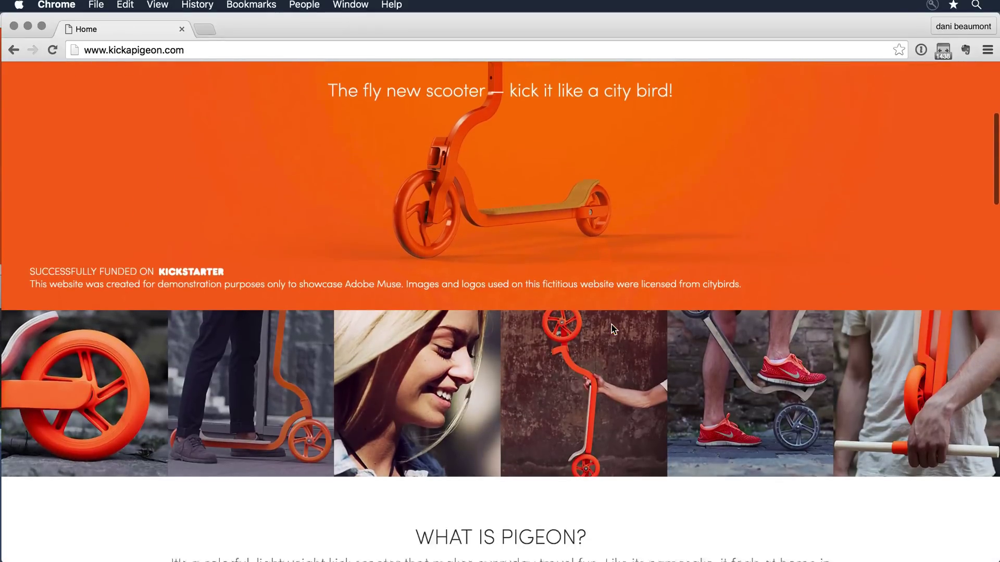
{"action": "scroll", "coordinate": [613, 329], "scroll_direction": "down", "scroll_amount": 4}
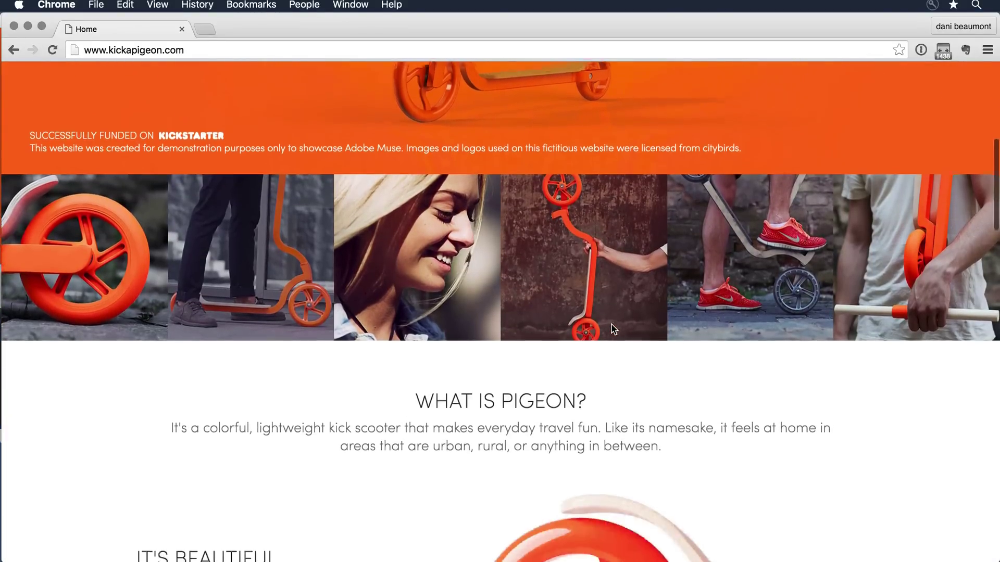
{"action": "scroll", "coordinate": [613, 329], "scroll_direction": "down", "scroll_amount": 5}
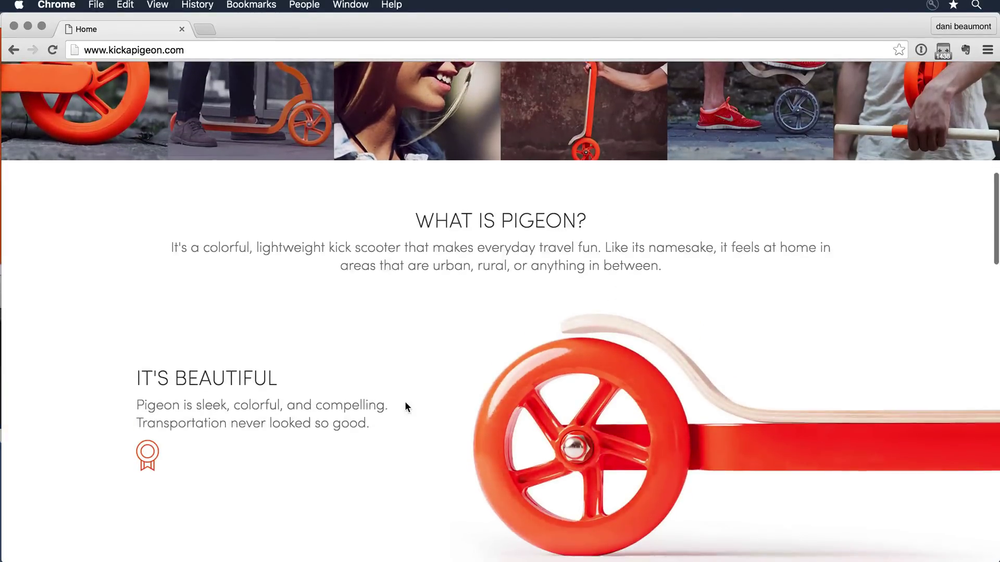
{"action": "scroll", "coordinate": [407, 407], "scroll_direction": "down", "scroll_amount": 4}
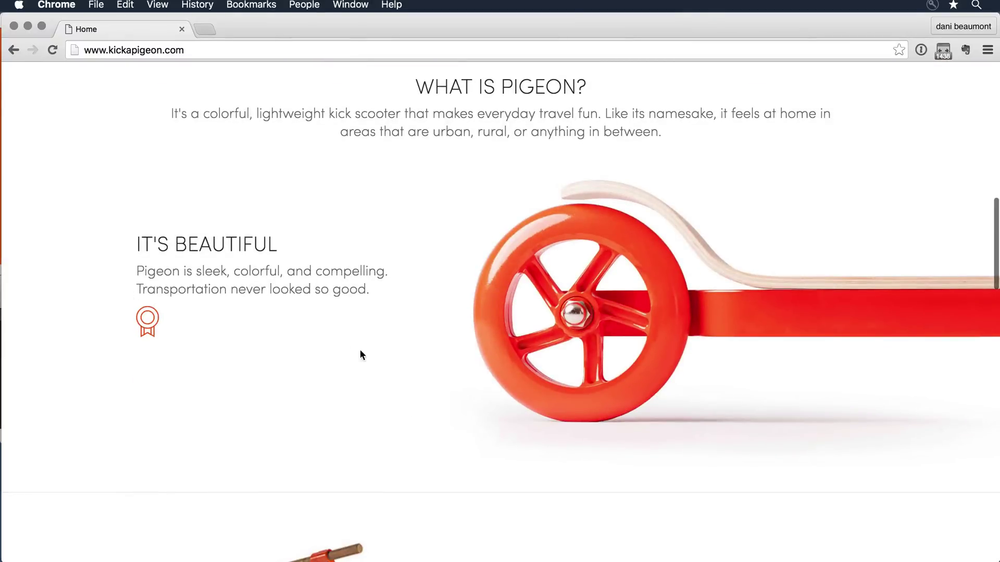
{"action": "scroll", "coordinate": [362, 354], "scroll_direction": "down", "scroll_amount": 10}
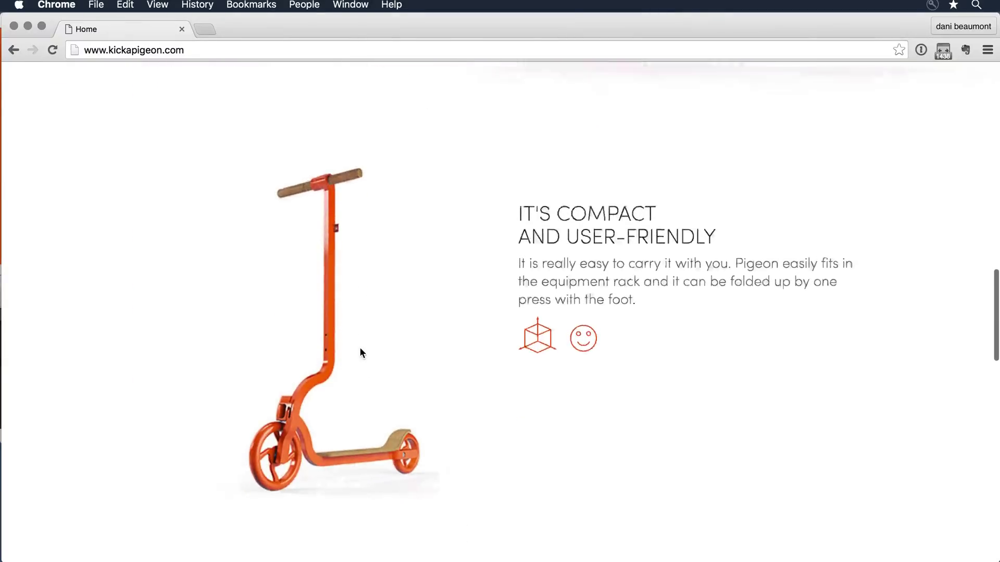
{"action": "scroll", "coordinate": [362, 353], "scroll_direction": "down", "scroll_amount": 5}
{"action": "scroll", "coordinate": [361, 354], "scroll_direction": "down", "scroll_amount": 2}
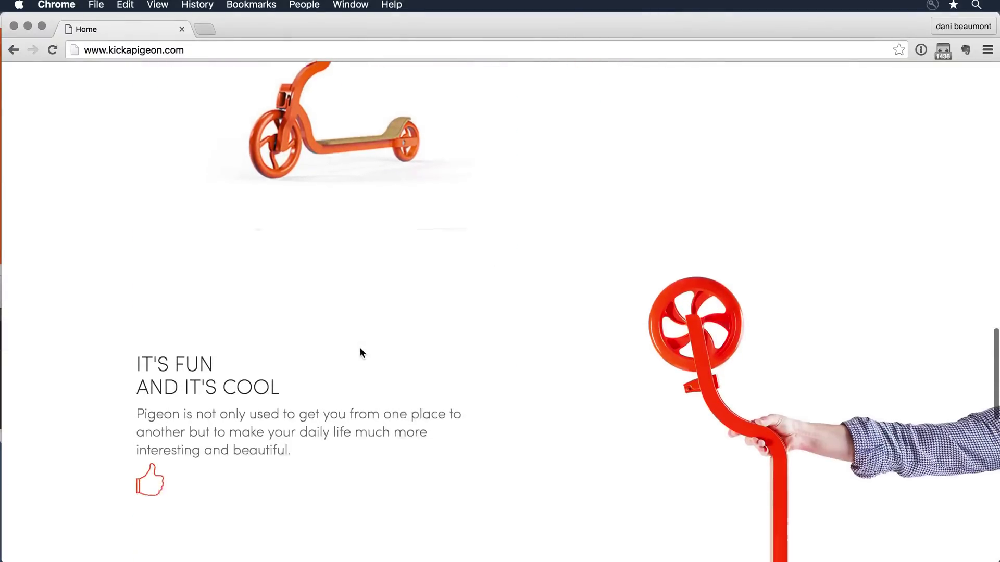
{"action": "scroll", "coordinate": [362, 354], "scroll_direction": "down", "scroll_amount": 2}
{"action": "scroll", "coordinate": [362, 354], "scroll_direction": "up", "scroll_amount": 15}
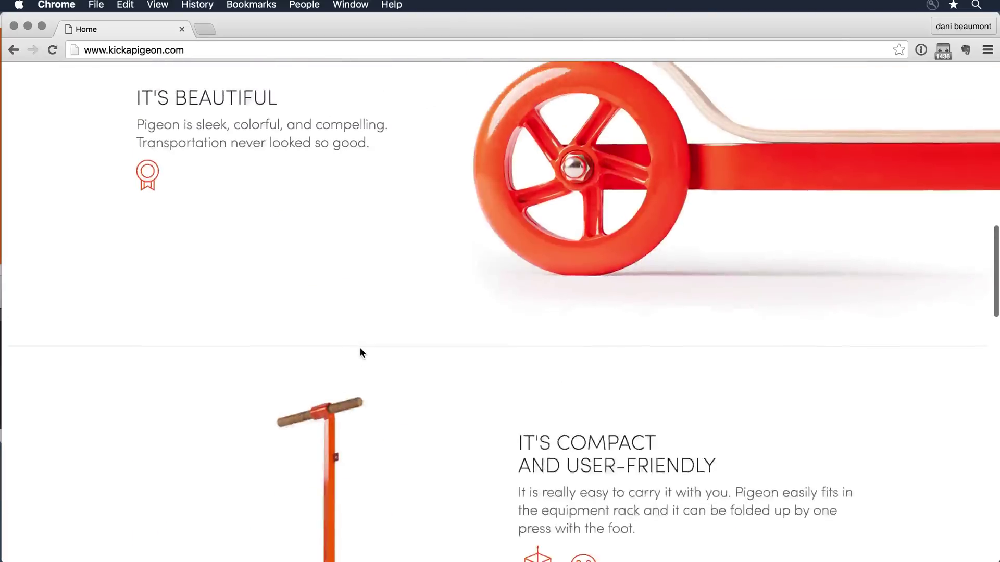
{"action": "scroll", "coordinate": [362, 353], "scroll_direction": "up", "scroll_amount": 15}
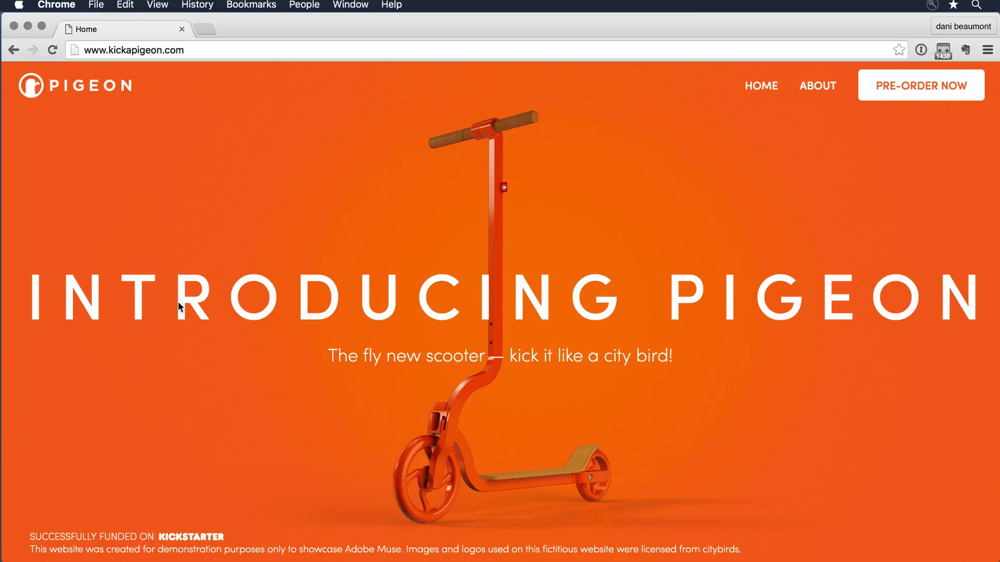
Switch to the mirrored blank tablet layout and open the Pigeon assets library from the graphics sources.
{"action": "key", "text": "super+h"}
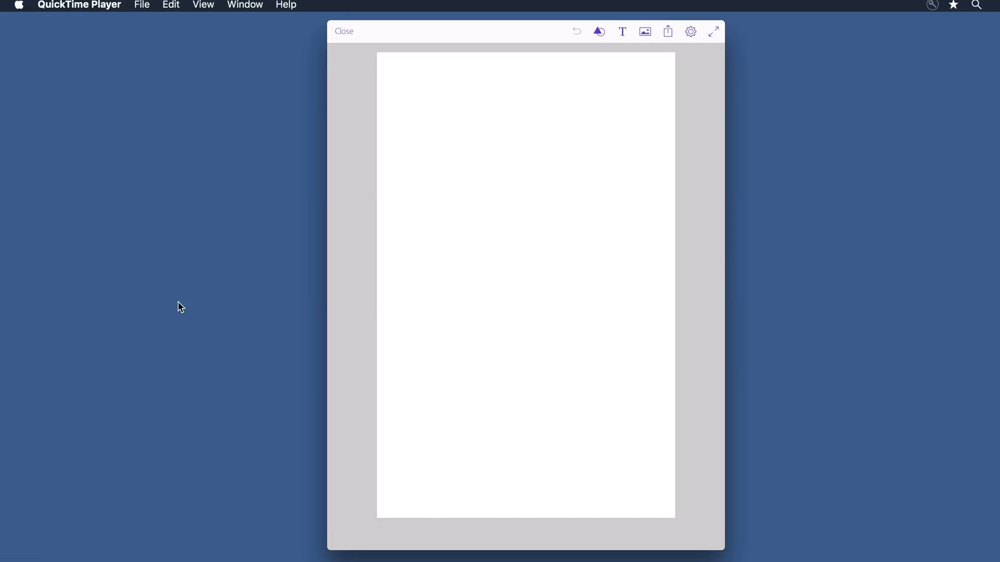
{"action": "left_click", "coordinate": [645, 31]}
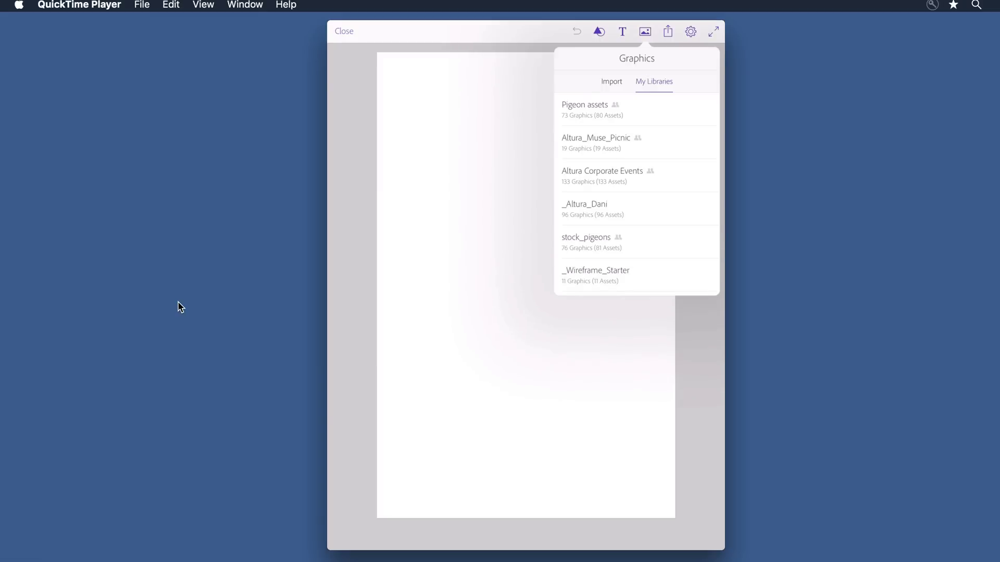
{"action": "left_click", "coordinate": [612, 81]}
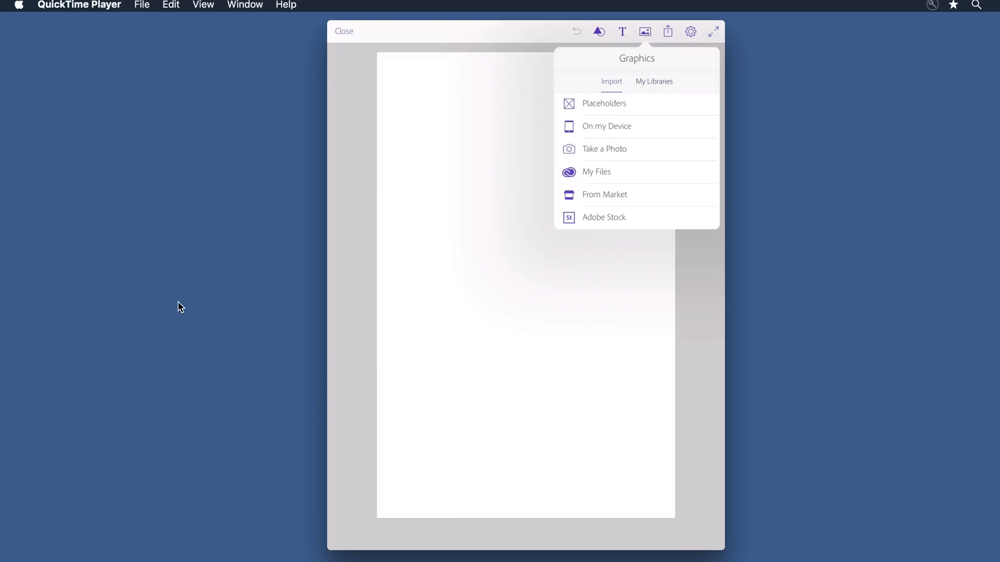
{"action": "left_click", "coordinate": [654, 81]}
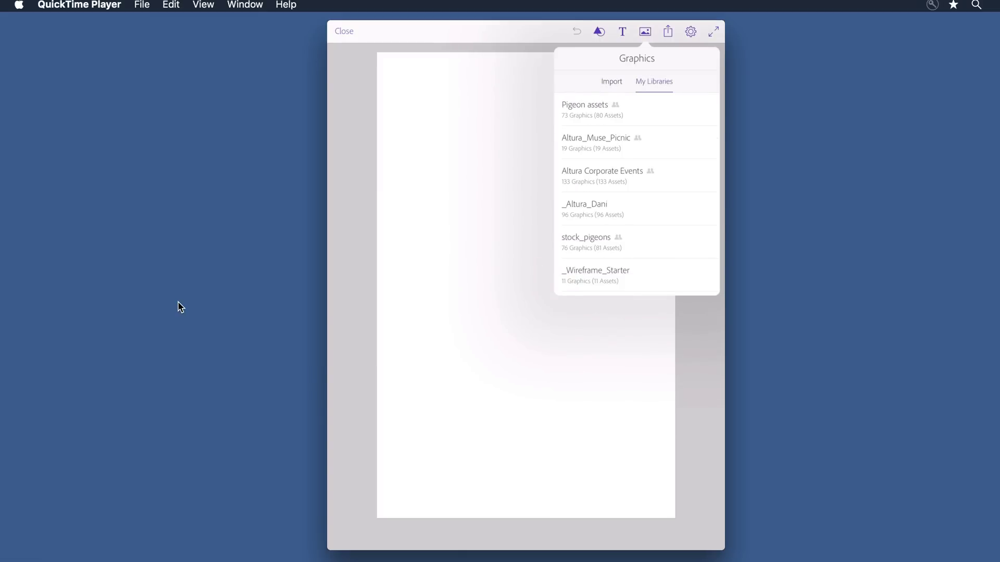
{"action": "left_click", "coordinate": [584, 105]}
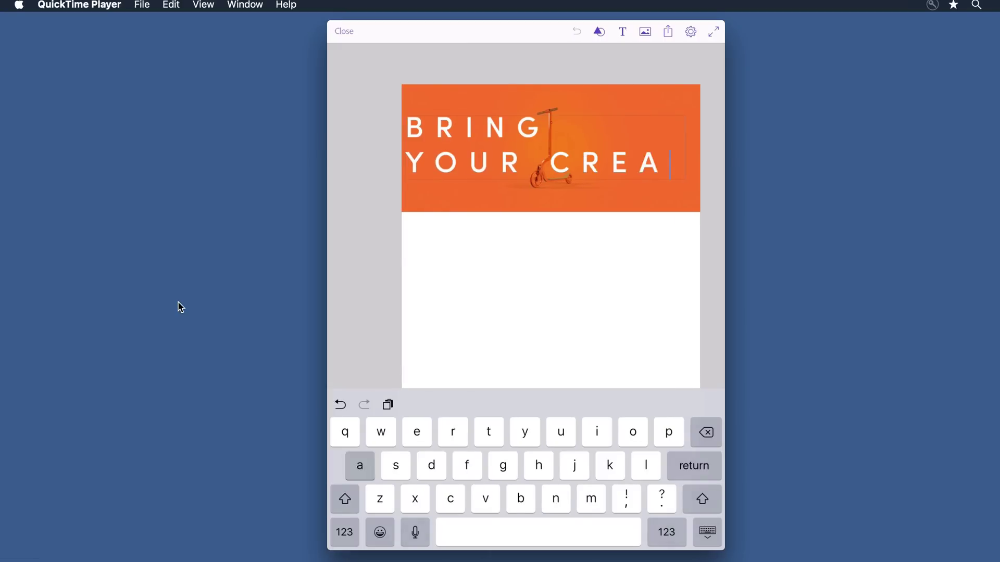
Complete the banner headline so it reads "BRING YOUR CREATIVE PROJECTS TO LIFE".
{"action": "type", "text": "tive"}
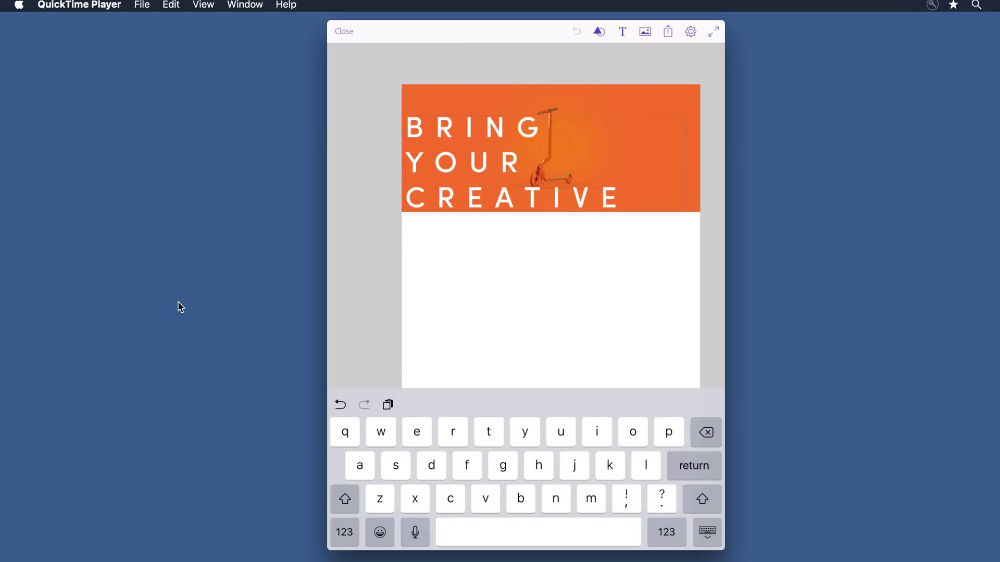
{"action": "type", "text": " proj"}
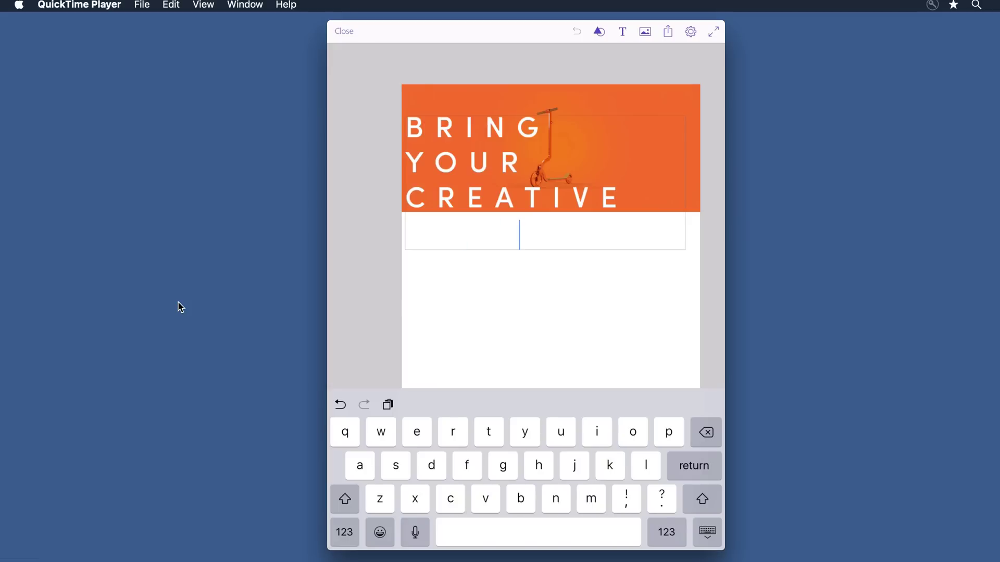
{"action": "type", "text": "ects "}
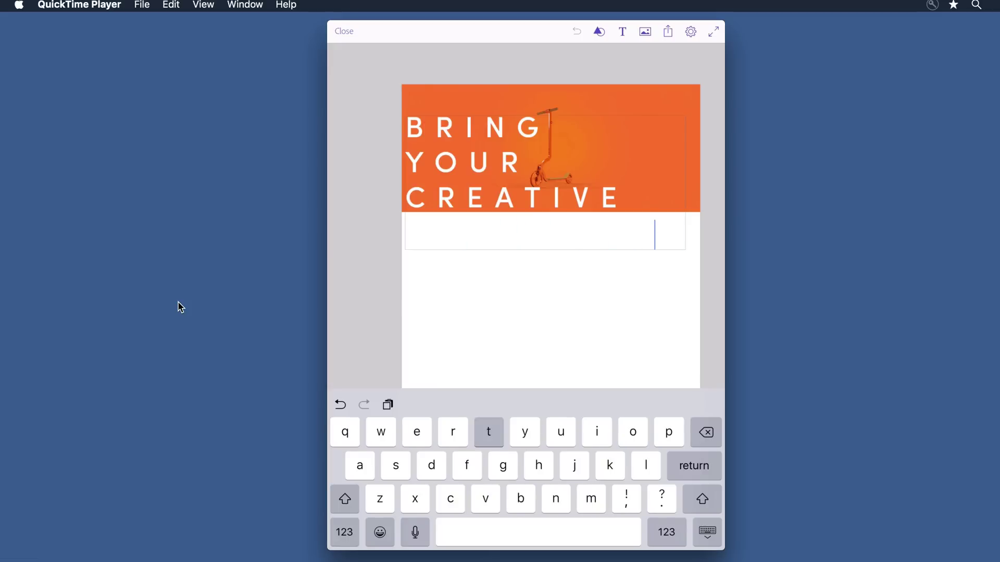
{"action": "type", "text": "to life"}
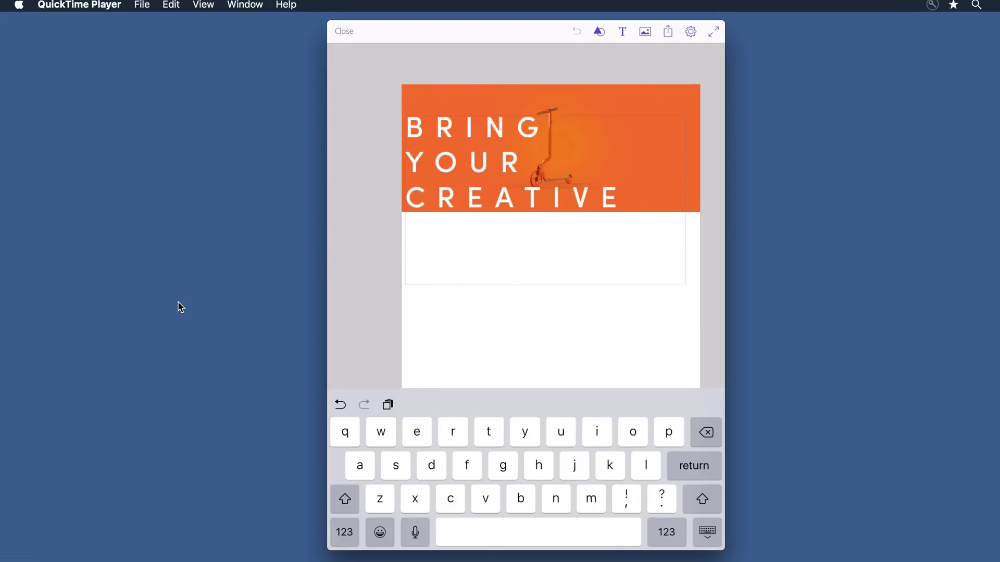
{"action": "key", "text": "Escape"}
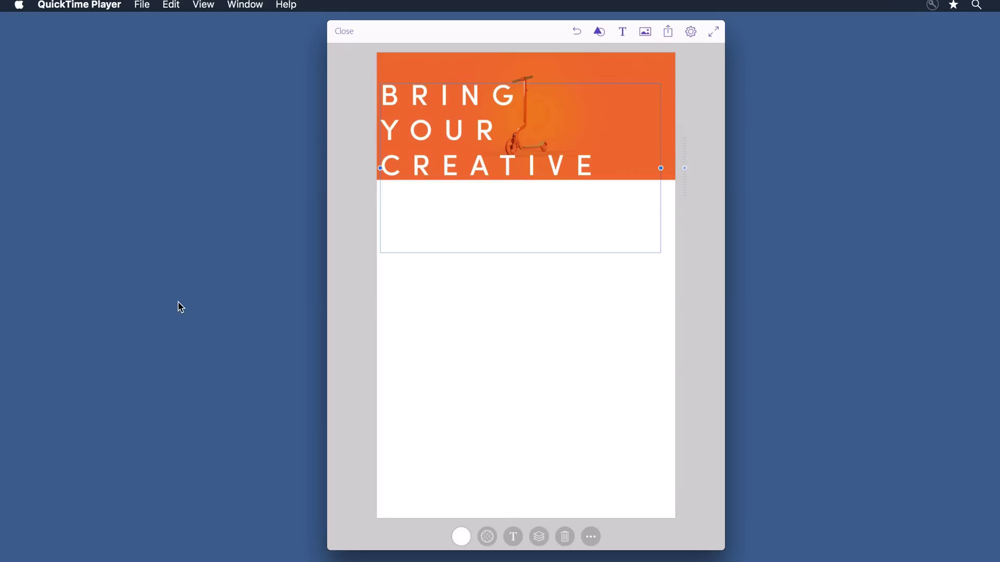
Reduce the headline to 51 pt in a wider text box that fits two lines, and center-align it.
{"action": "left_click_drag", "start_coordinate": [684, 168], "coordinate": [684, 239]}
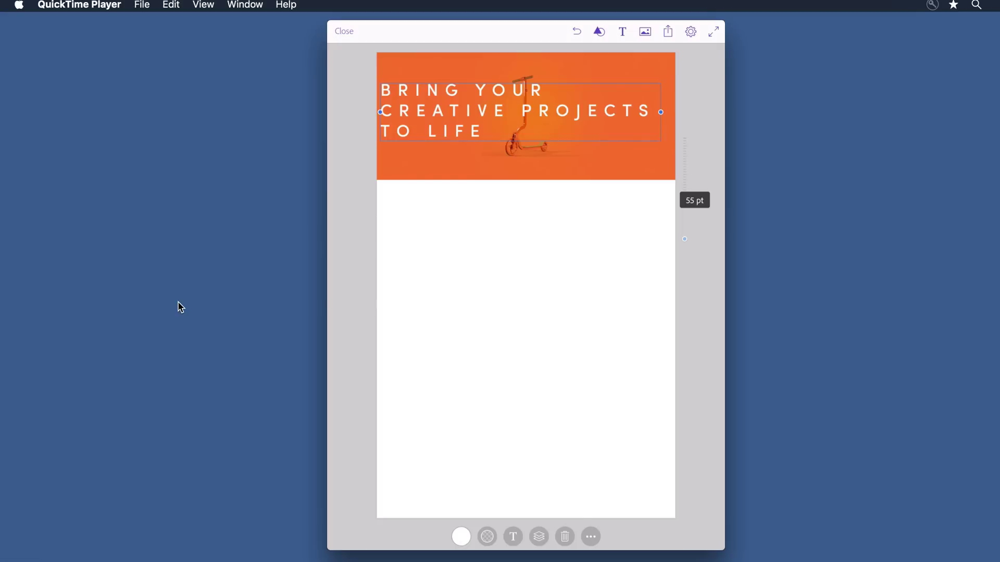
{"action": "left_click_drag", "start_coordinate": [660, 112], "coordinate": [693, 134]}
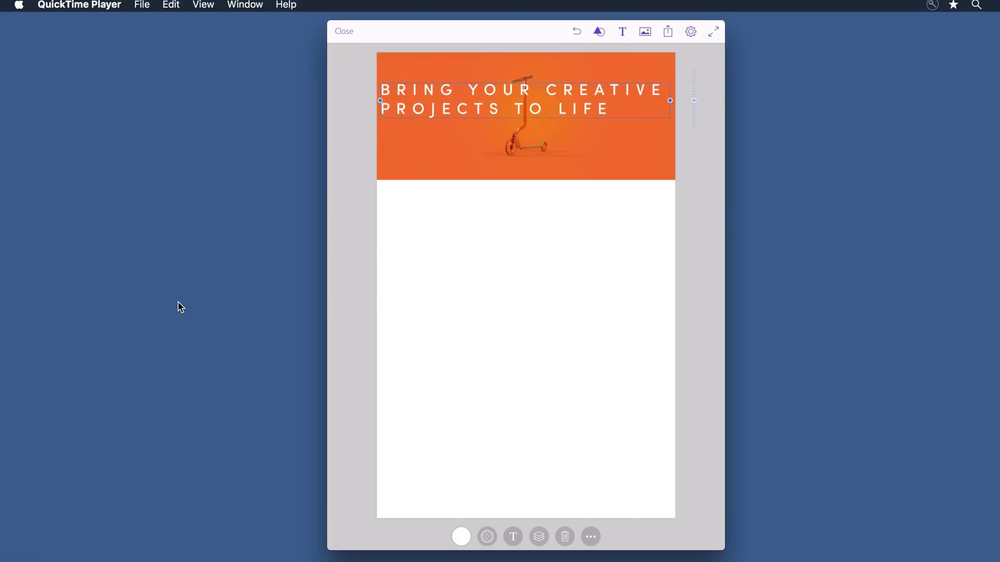
{"action": "left_click", "coordinate": [513, 536]}
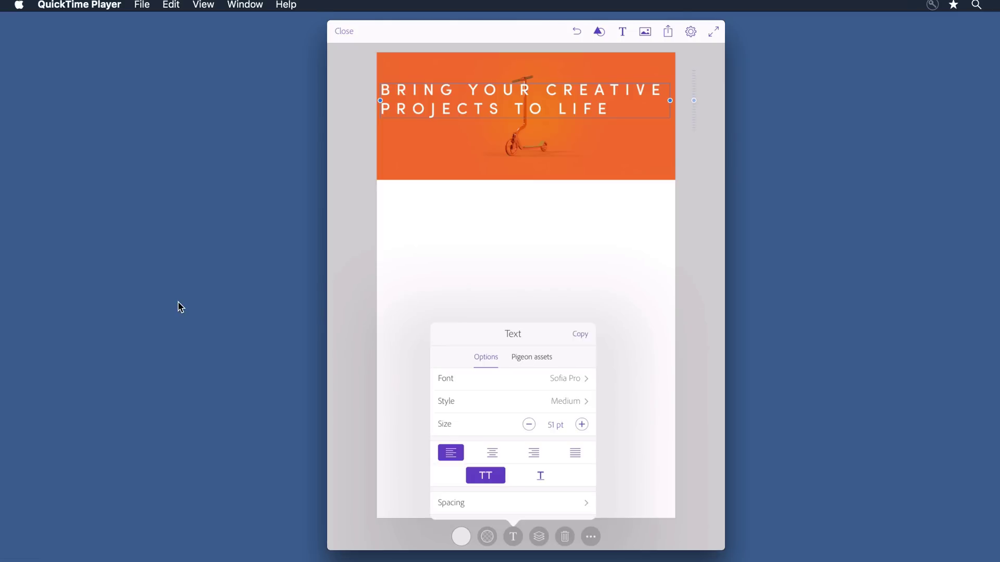
{"action": "left_click", "coordinate": [492, 453]}
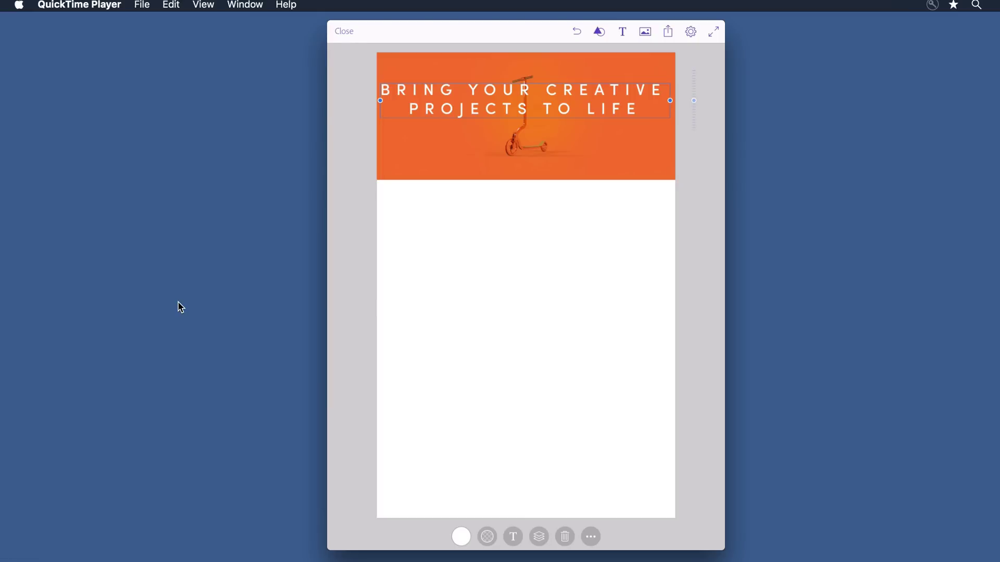
{"action": "key", "text": "Escape"}
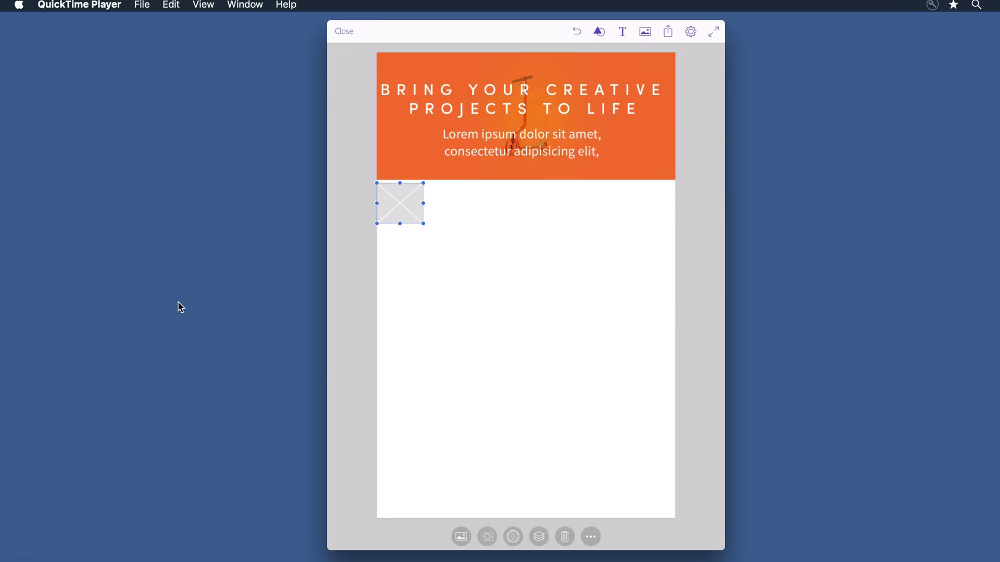
Add five more image placeholders beside the first one, forming a row of six below the orange banner.
{"action": "mouse_move", "coordinate": [466, 235]}
{"action": "left_mouse_down"}
{"action": "mouse_move", "coordinate": [466, 270]}
{"action": "mouse_move", "coordinate": [491, 251]}
{"action": "left_mouse_up"}
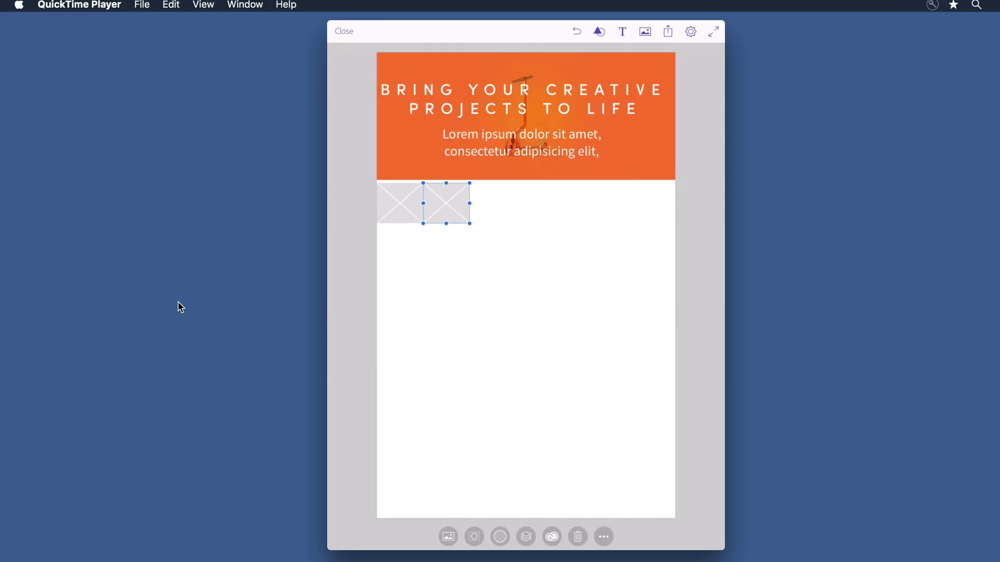
{"action": "mouse_move", "coordinate": [475, 257]}
{"action": "left_mouse_down"}
{"action": "mouse_move", "coordinate": [476, 284]}
{"action": "mouse_move", "coordinate": [496, 270]}
{"action": "left_mouse_up"}
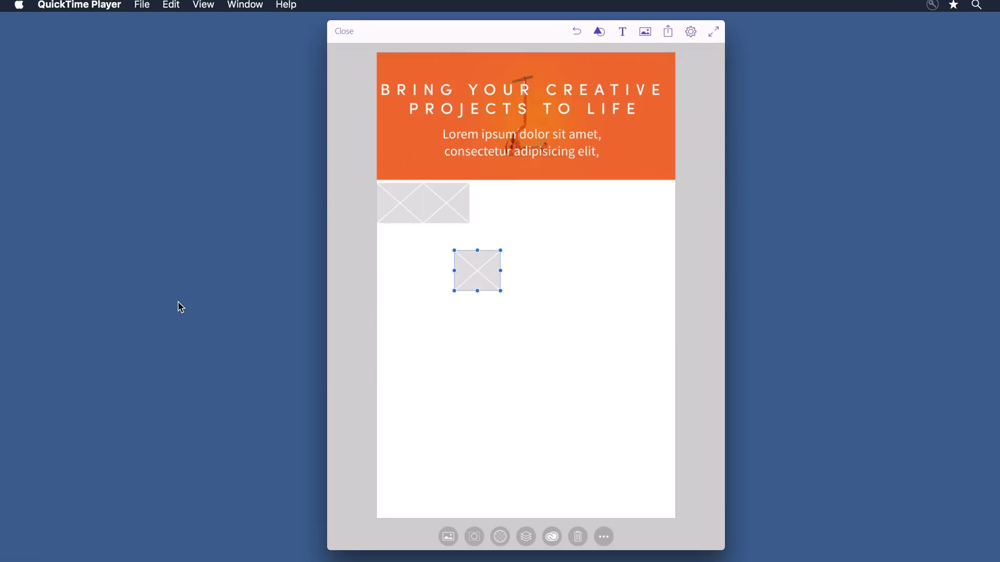
{"action": "mouse_move", "coordinate": [487, 256]}
{"action": "left_mouse_down"}
{"action": "mouse_move", "coordinate": [491, 300]}
{"action": "mouse_move", "coordinate": [505, 282]}
{"action": "left_mouse_up"}
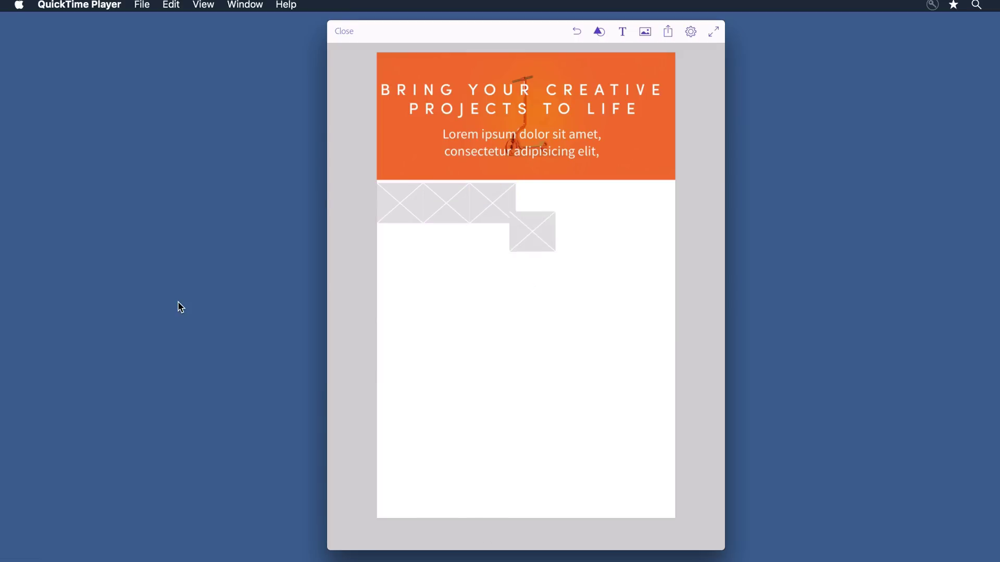
{"action": "mouse_move", "coordinate": [524, 262]}
{"action": "left_mouse_down"}
{"action": "mouse_move", "coordinate": [524, 303]}
{"action": "mouse_move", "coordinate": [541, 284]}
{"action": "left_mouse_up"}
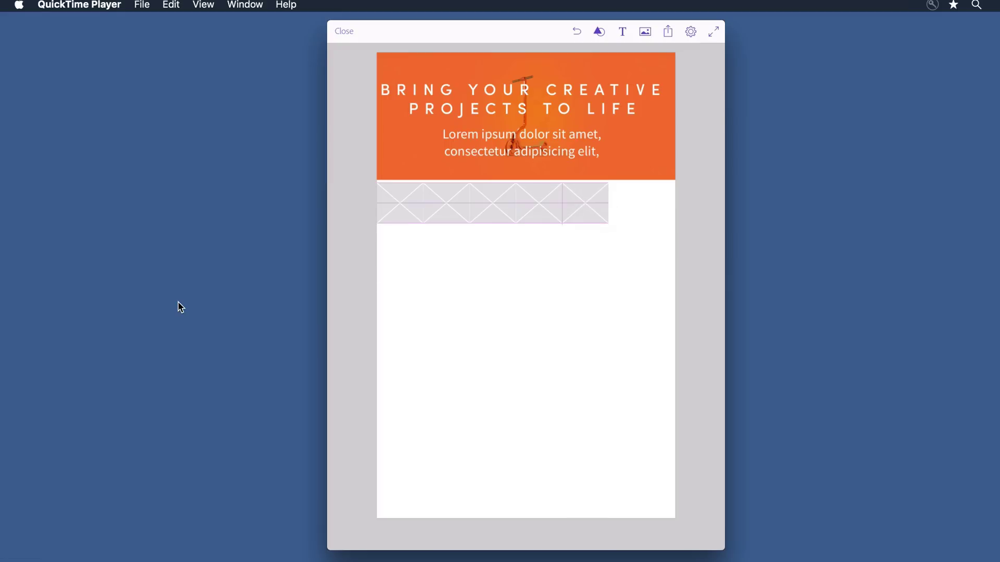
{"action": "mouse_move", "coordinate": [571, 263]}
{"action": "left_mouse_down"}
{"action": "mouse_move", "coordinate": [571, 293]}
{"action": "mouse_move", "coordinate": [593, 278]}
{"action": "left_mouse_up"}
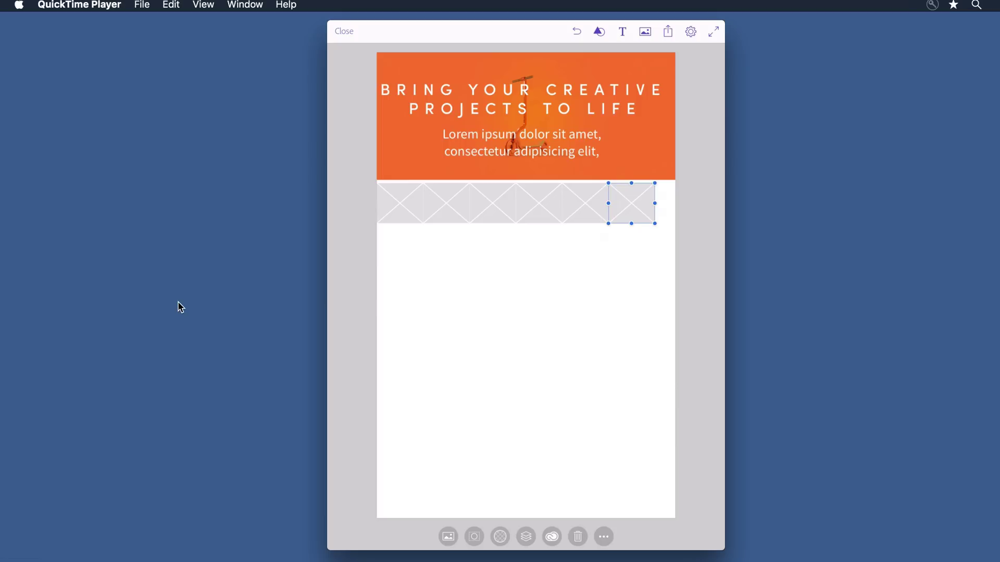
Enlarge the row of six image placeholders to span the full page width directly under the banner.
{"action": "mouse_move", "coordinate": [682, 177]}
{"action": "left_mouse_down"}
{"action": "mouse_move", "coordinate": [380, 180]}
{"action": "mouse_move", "coordinate": [598, 283]}
{"action": "mouse_move", "coordinate": [676, 219]}
{"action": "mouse_move", "coordinate": [669, 242]}
{"action": "left_mouse_up"}
{"action": "left_click_drag", "start_coordinate": [655, 203], "coordinate": [676, 203]}
{"action": "left_click_drag", "start_coordinate": [526, 203], "coordinate": [526, 230]}
{"action": "left_click", "coordinate": [526, 364]}
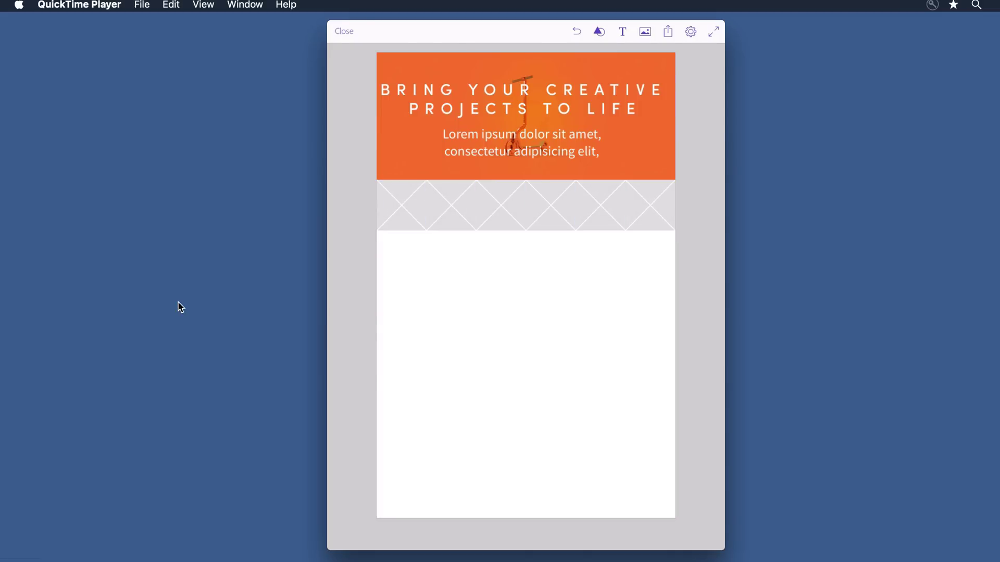
Sketch a placeholder text block with three short lines and a dot below the left part of the placeholder row.
{"action": "left_click_drag", "start_coordinate": [421, 271], "coordinate": [492, 268]}
{"action": "left_click_drag", "start_coordinate": [421, 296], "coordinate": [489, 292]}
{"action": "left_click_drag", "start_coordinate": [425, 317], "coordinate": [480, 312]}
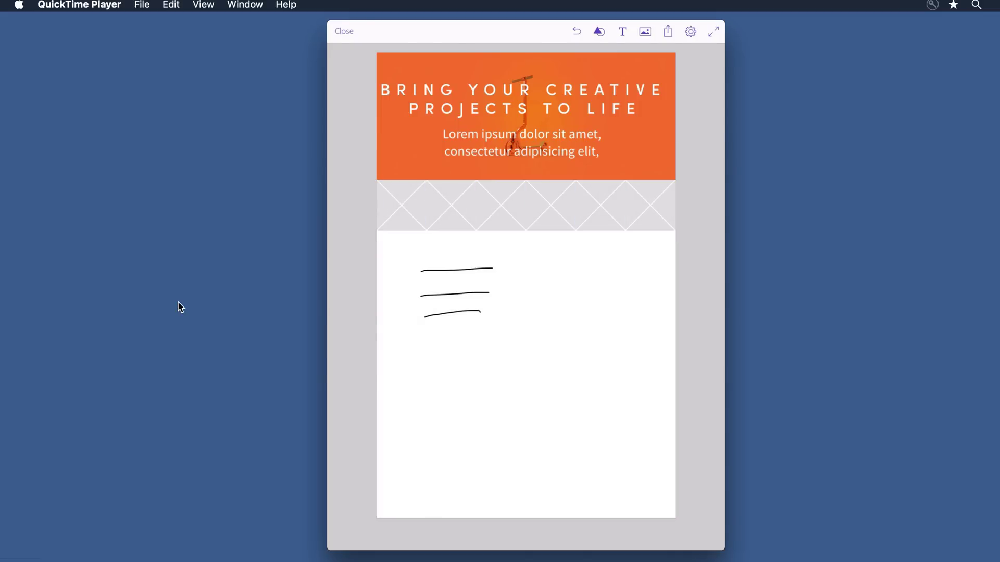
{"action": "left_click", "coordinate": [493, 322]}
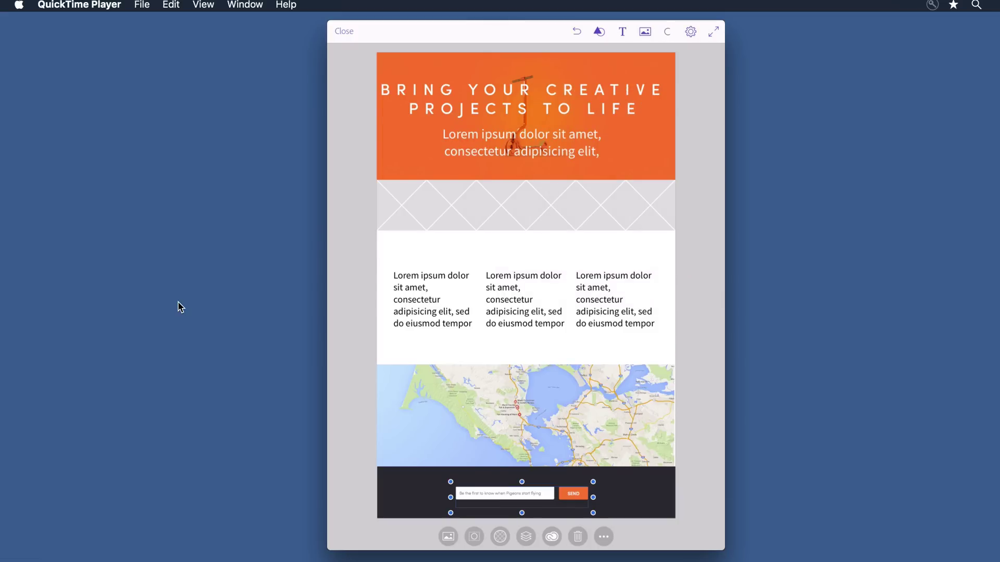
Switch to Adobe Muse and open the Home page of New_Project for design editing.
{"action": "key", "text": "super+Tab"}
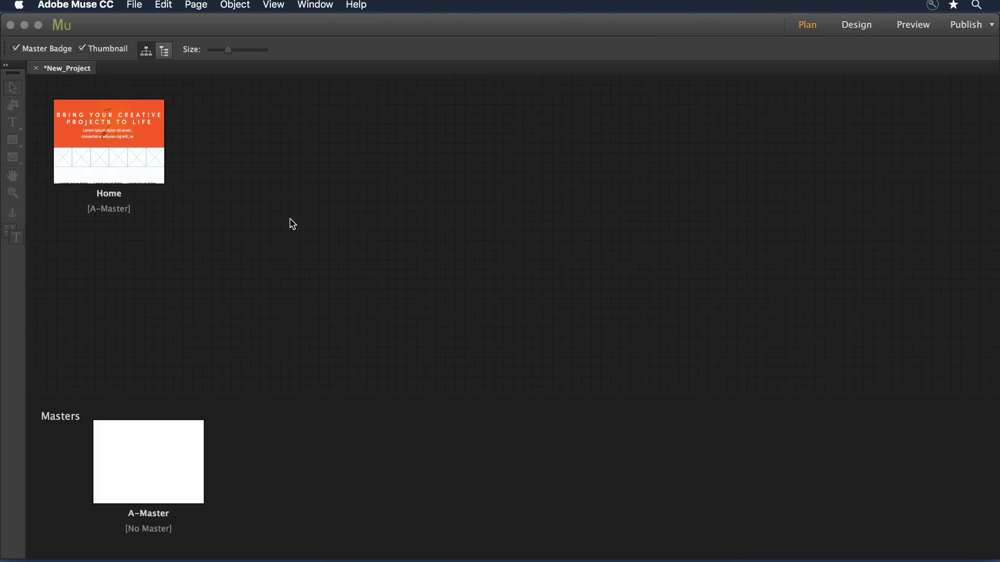
{"action": "double_click", "coordinate": [118, 128]}
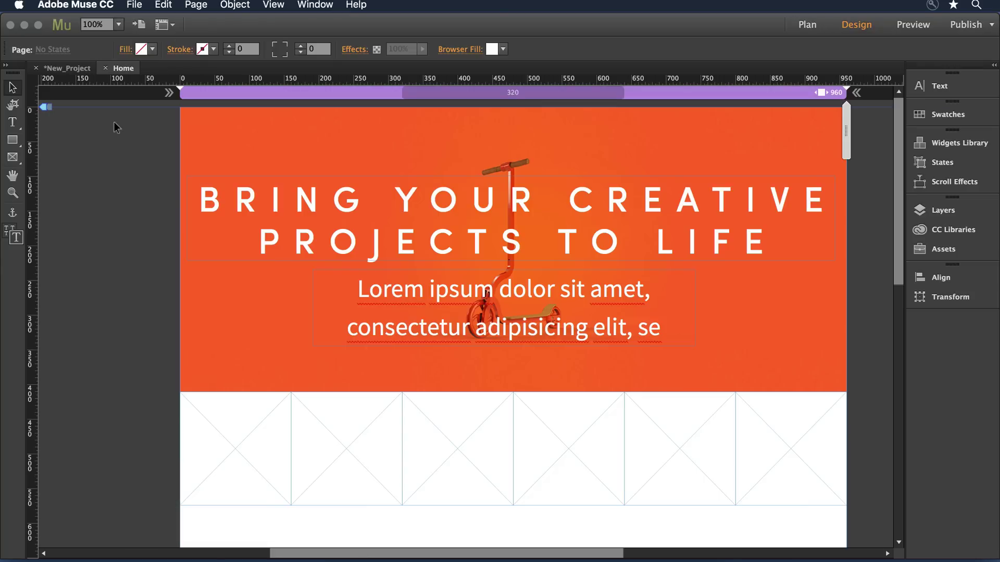
Examine the banner's heading and subtitle text frames and the first image placeholder at 50% zoom.
{"action": "key", "text": "super+minus"}
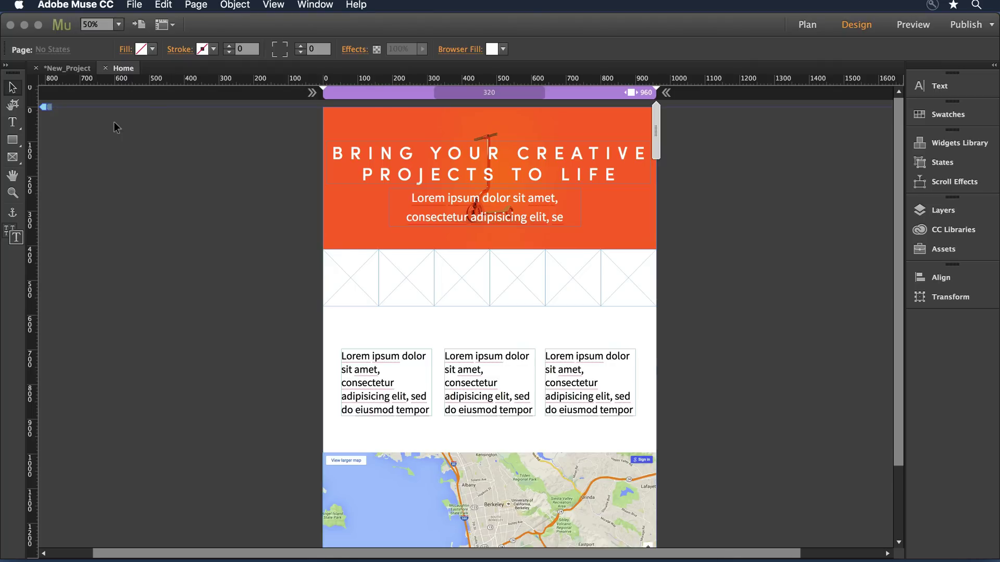
{"action": "key", "text": "t"}
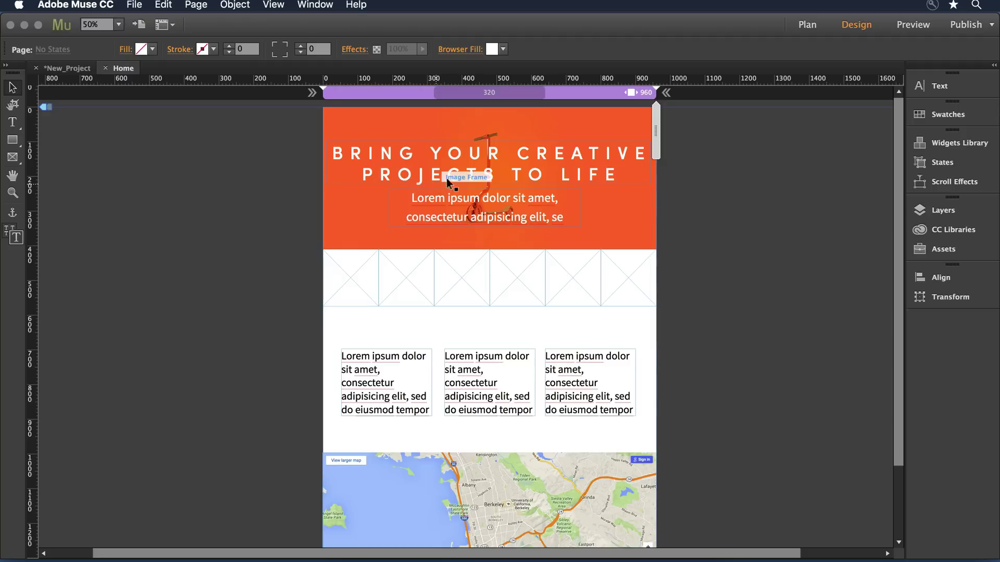
{"action": "left_click", "coordinate": [476, 171]}
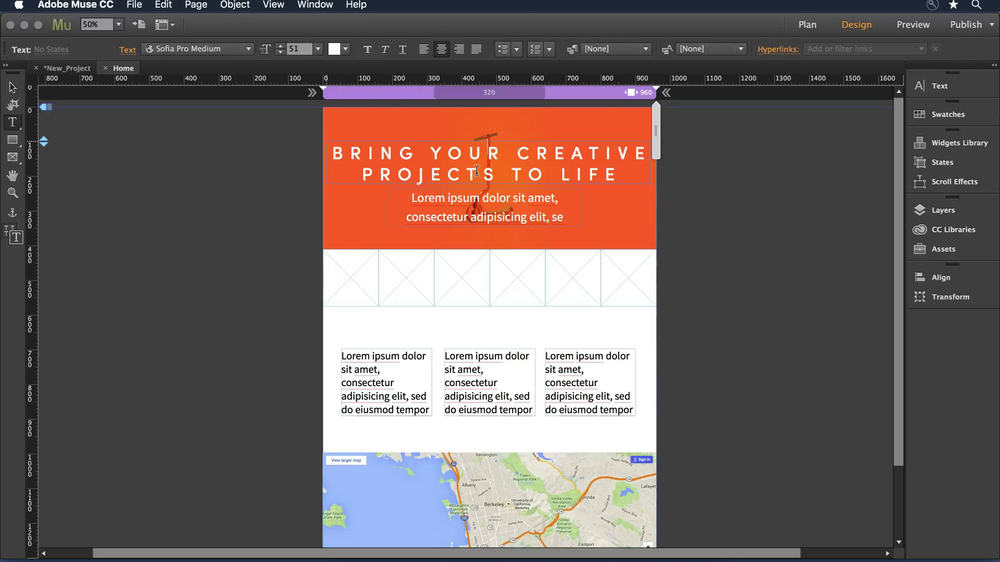
{"action": "triple_click", "coordinate": [477, 205]}
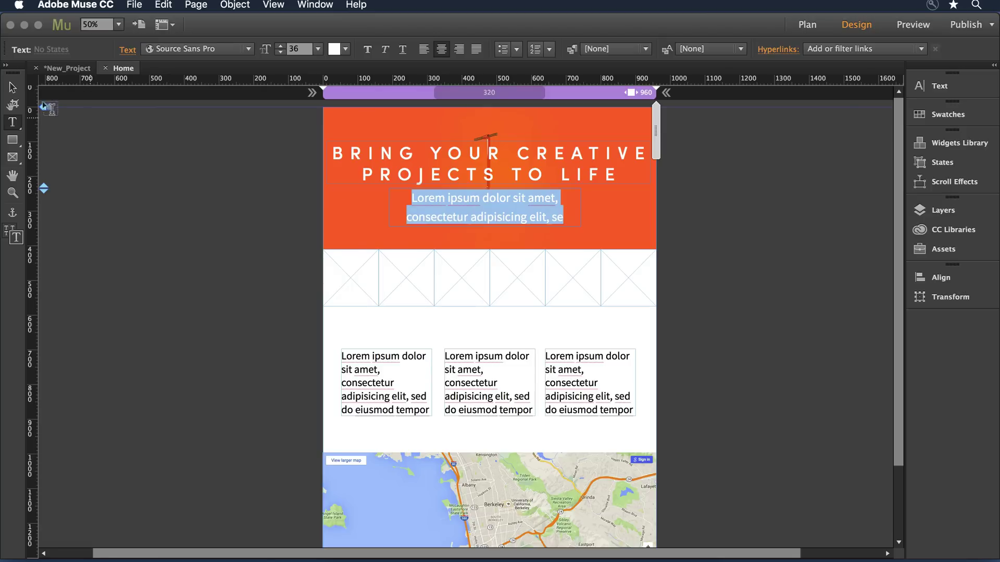
{"action": "left_click", "coordinate": [13, 92]}
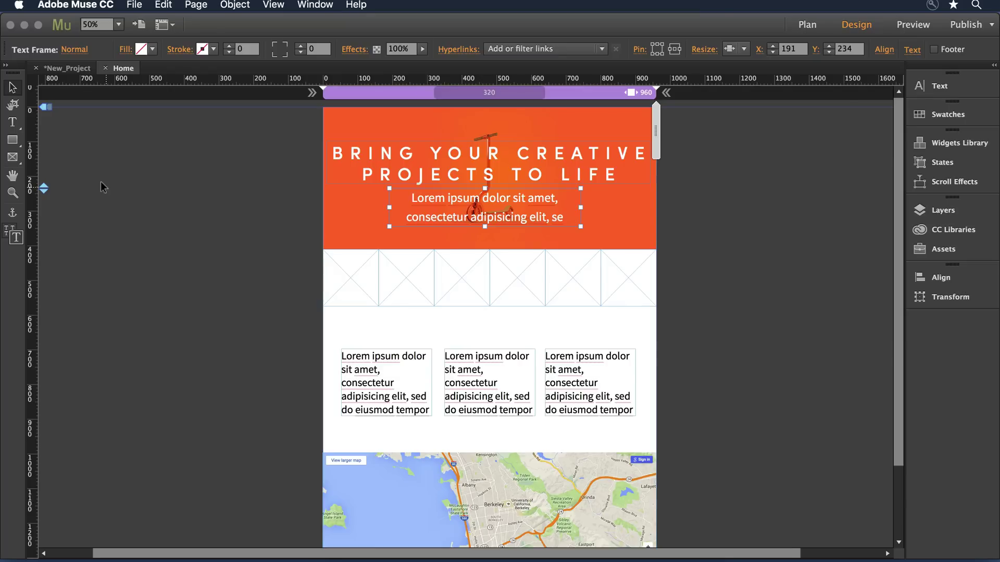
{"action": "left_click", "coordinate": [369, 272]}
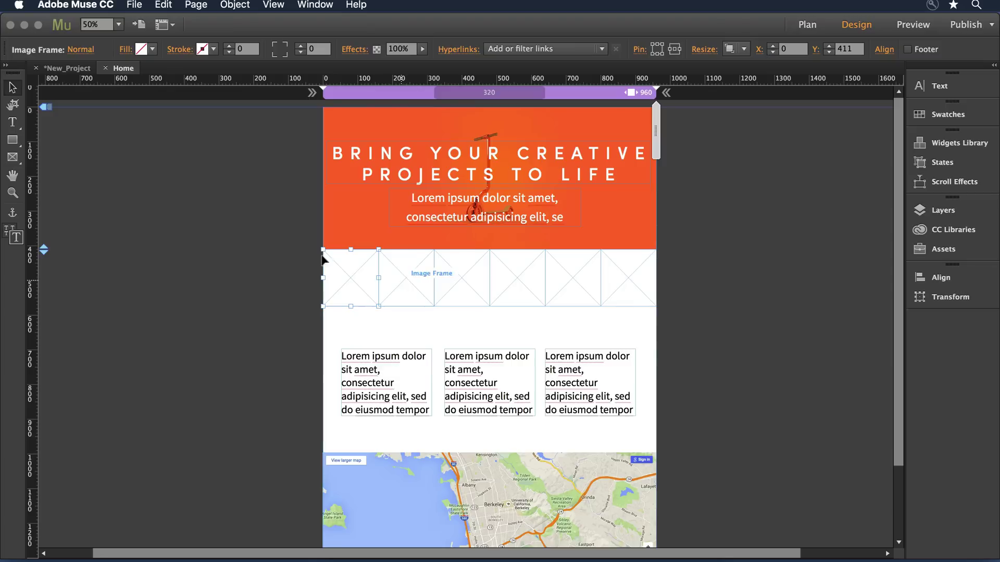
{"action": "left_click", "coordinate": [264, 236]}
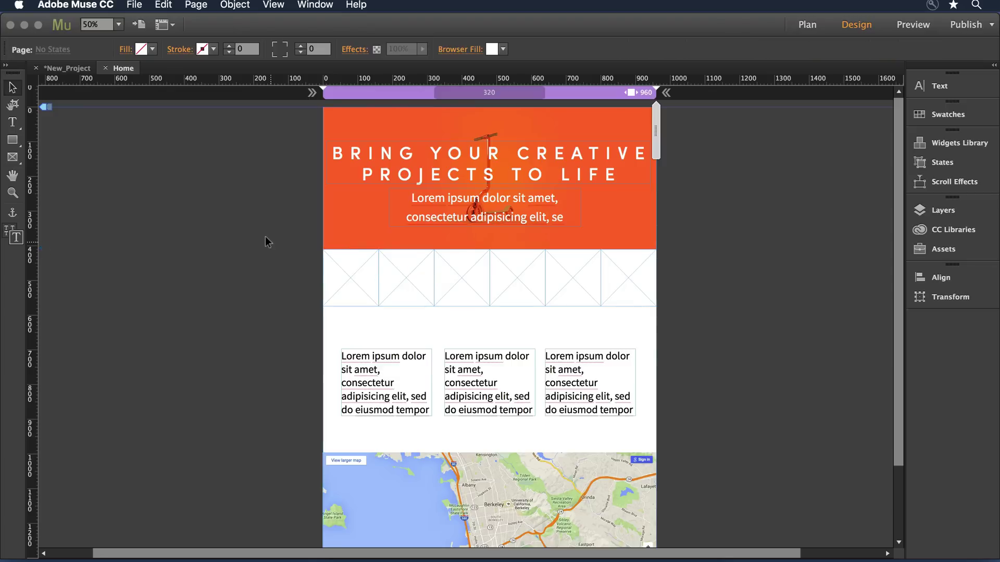
Load the seven images from cube-13.png through cube-08.png in the Pigeon_Assets folder for placing on the page.
{"action": "left_click", "coordinate": [135, 4]}
{"action": "left_click", "coordinate": [188, 143]}
{"action": "scroll", "coordinate": [536, 213], "scroll_direction": "down", "scroll_amount": 10}
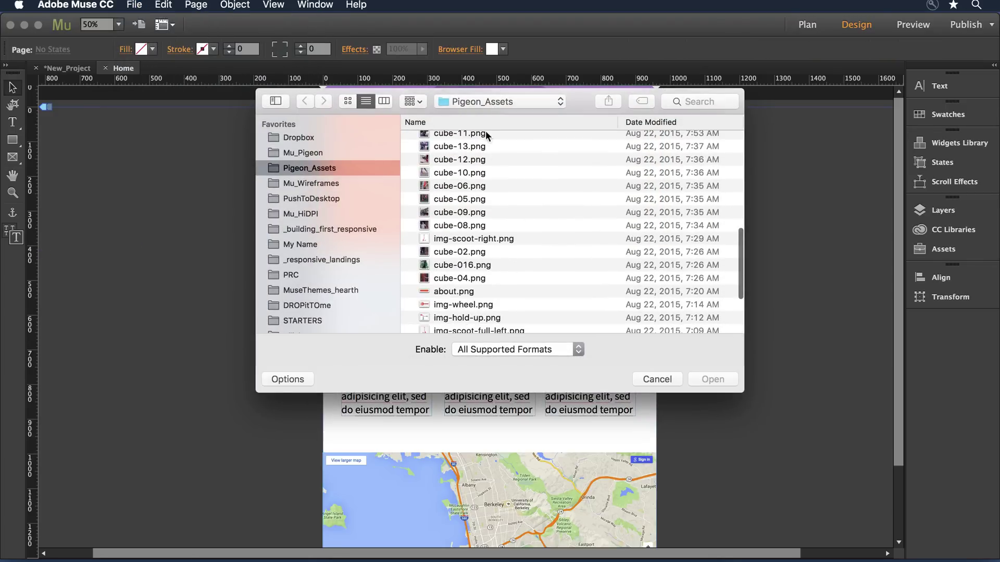
{"action": "left_click", "coordinate": [469, 146]}
{"action": "left_click", "coordinate": [479, 225], "text": "shift"}
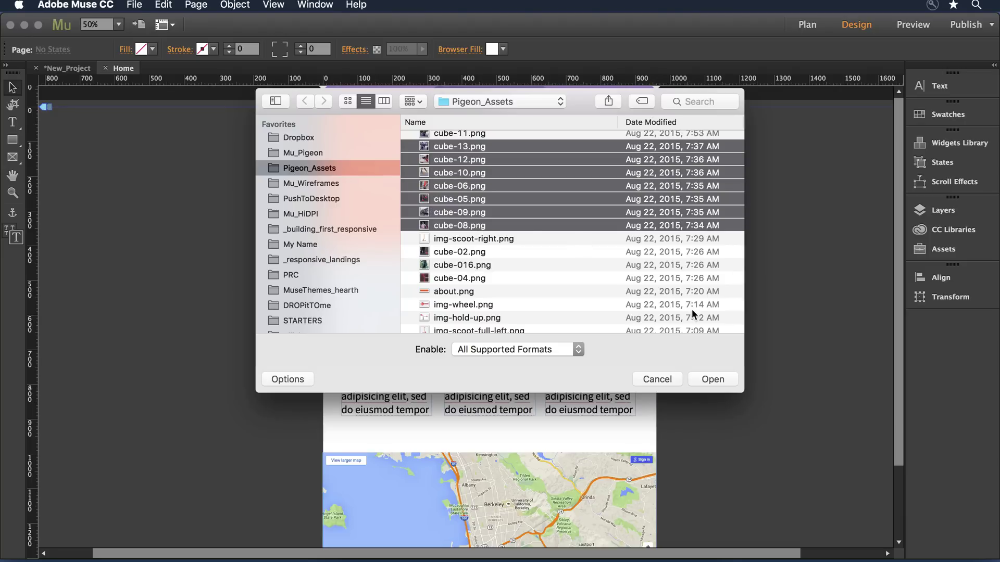
{"action": "left_click", "coordinate": [717, 383]}
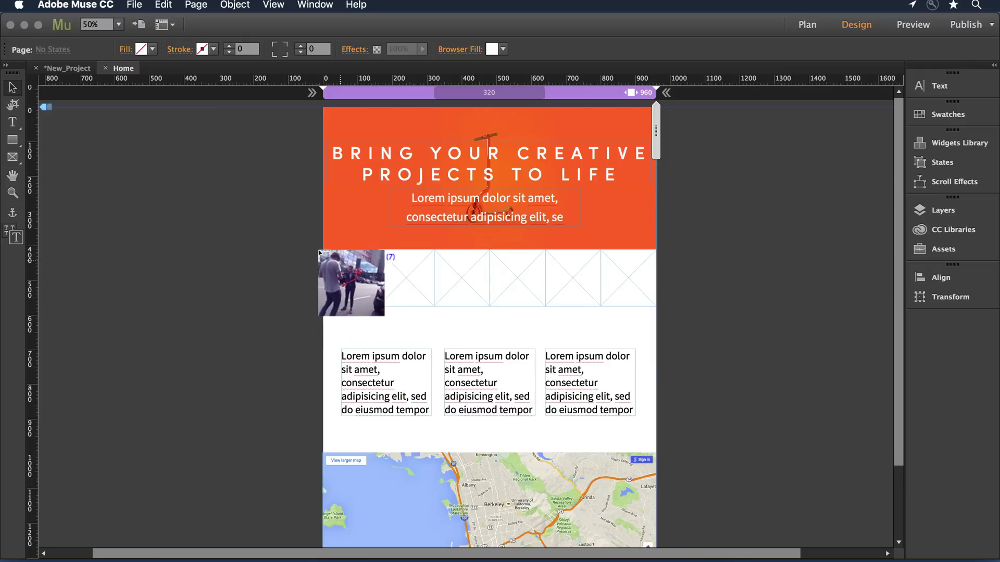
Fill the six image placeholders below the banner with the loaded photos, one per frame, and deselect.
{"action": "left_click", "coordinate": [406, 259]}
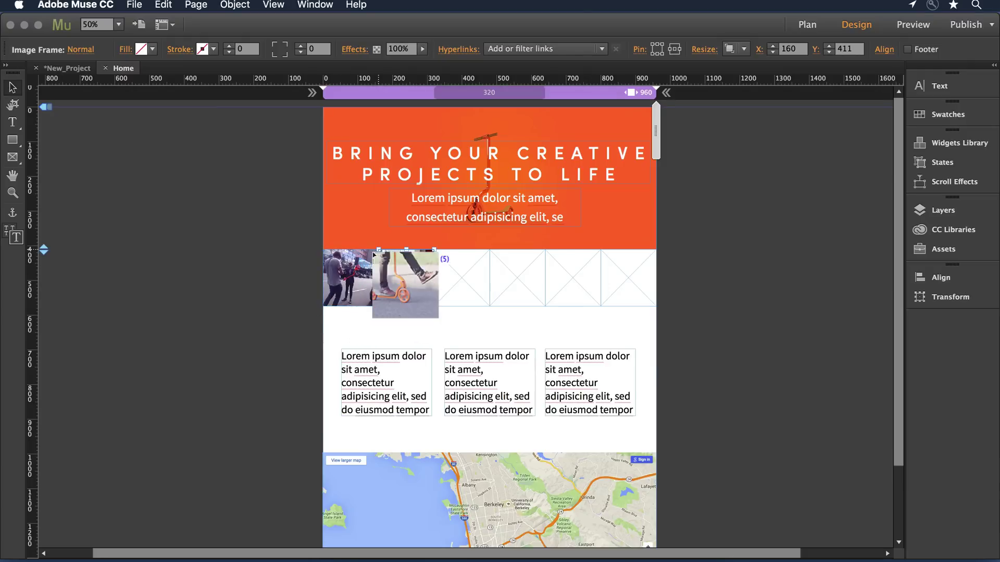
{"action": "left_click", "coordinate": [446, 260]}
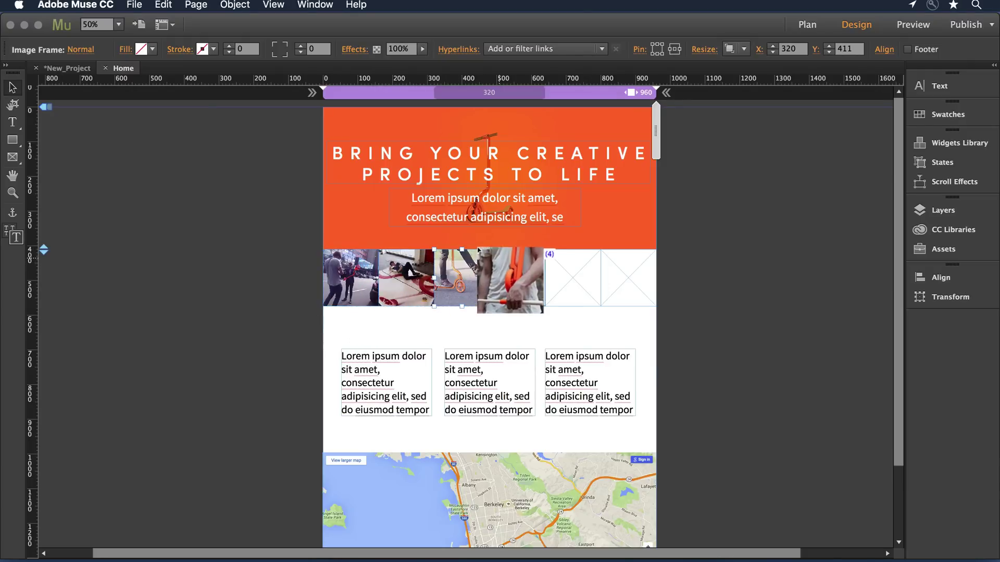
{"action": "left_click", "coordinate": [494, 253]}
{"action": "left_click", "coordinate": [552, 254]}
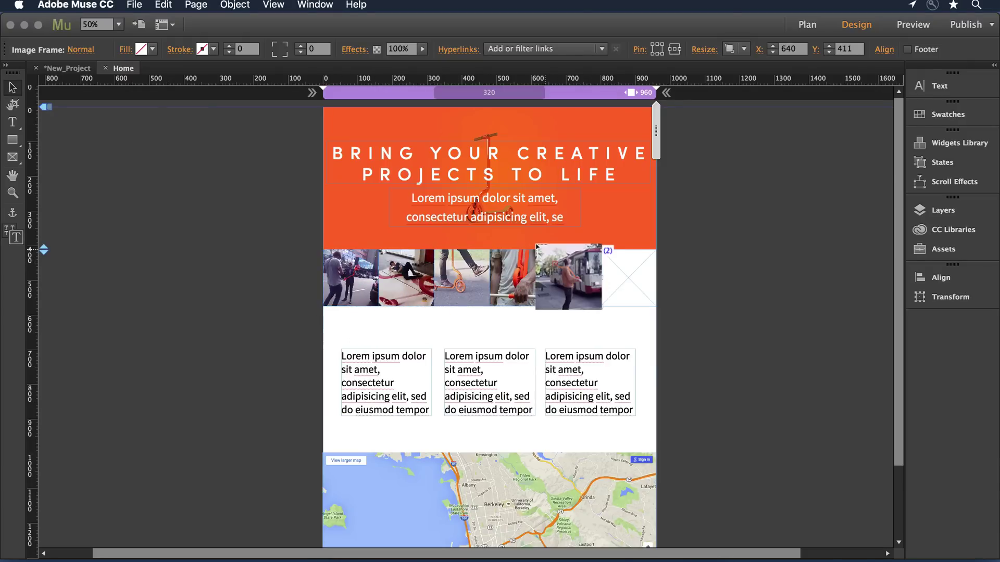
{"action": "left_click", "coordinate": [601, 252]}
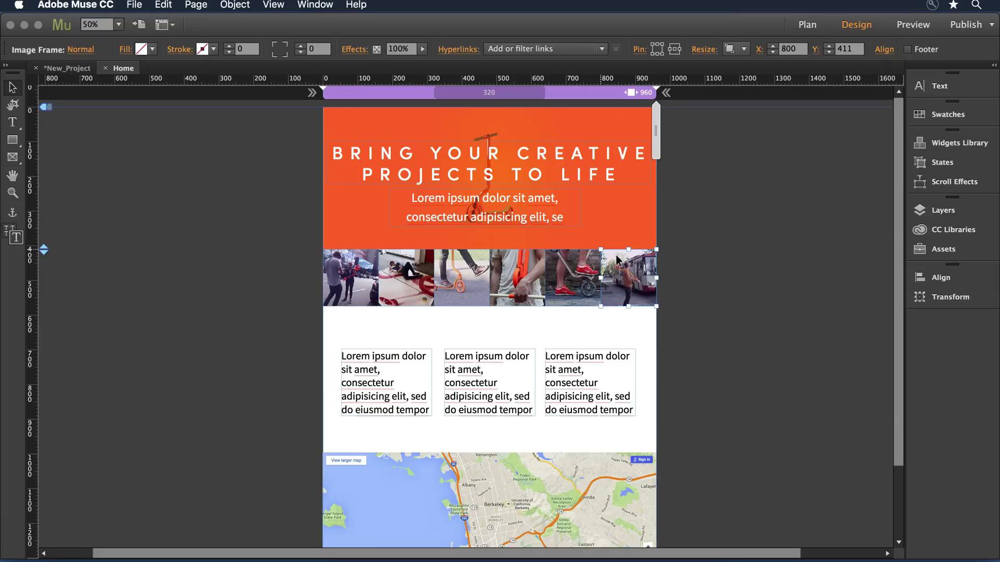
{"action": "left_click", "coordinate": [713, 275]}
Set the Google Maps widget's address to Marin Fair Grounds.
{"action": "left_click_drag", "start_coordinate": [698, 312], "coordinate": [675, 150]}
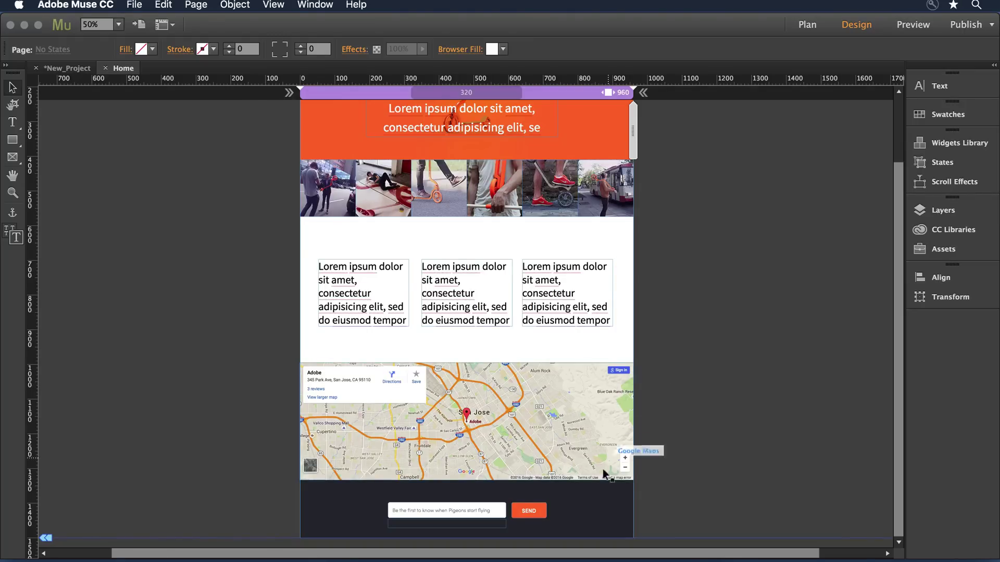
{"action": "left_click", "coordinate": [506, 504]}
{"action": "left_click", "coordinate": [530, 426]}
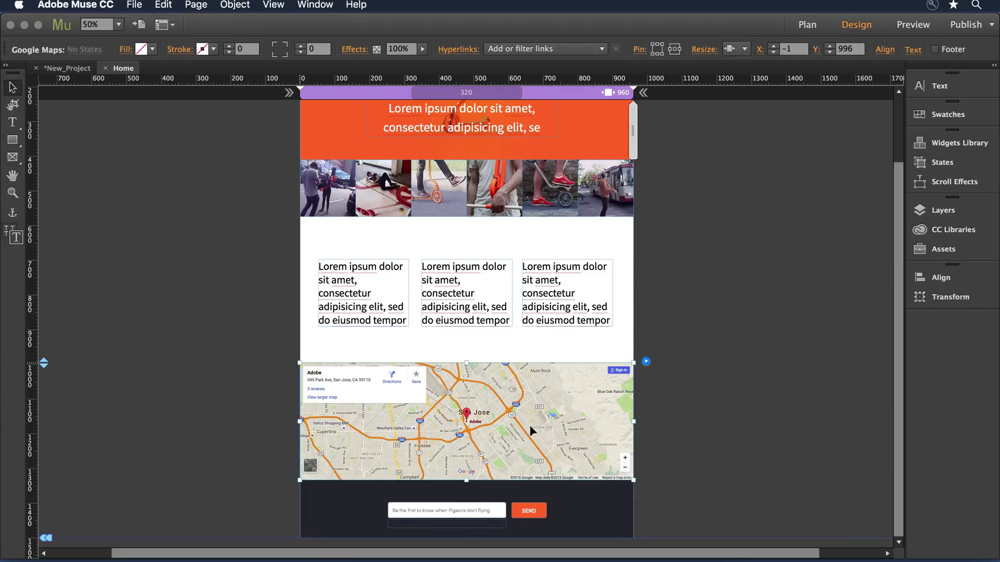
{"action": "left_click", "coordinate": [644, 362]}
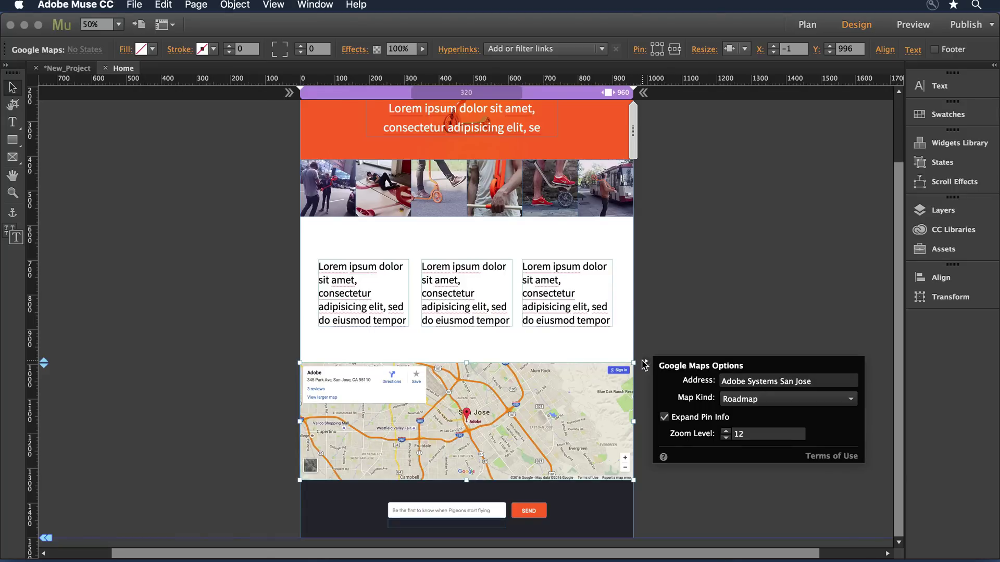
{"action": "left_click", "coordinate": [778, 379]}
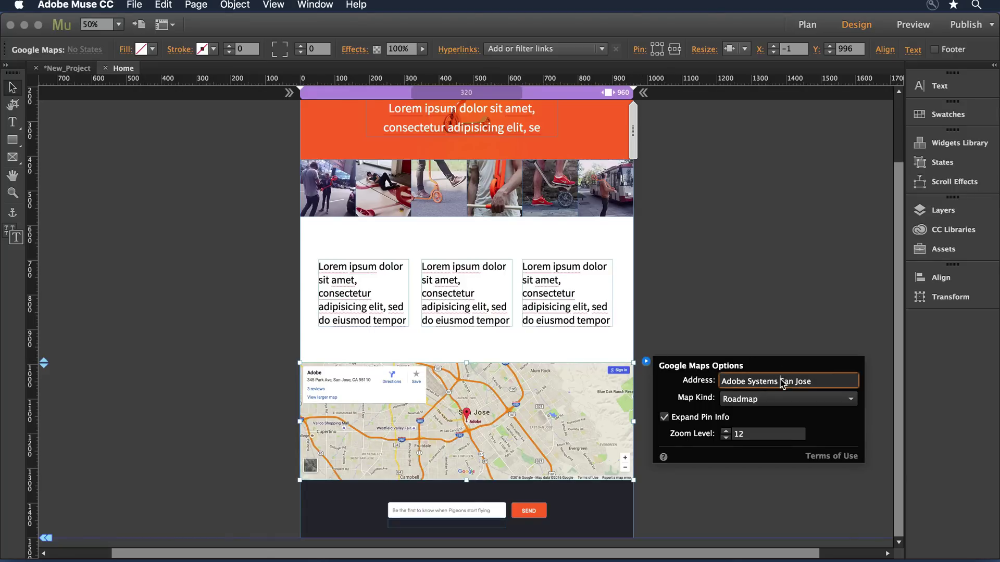
{"action": "triple_click", "coordinate": [776, 379]}
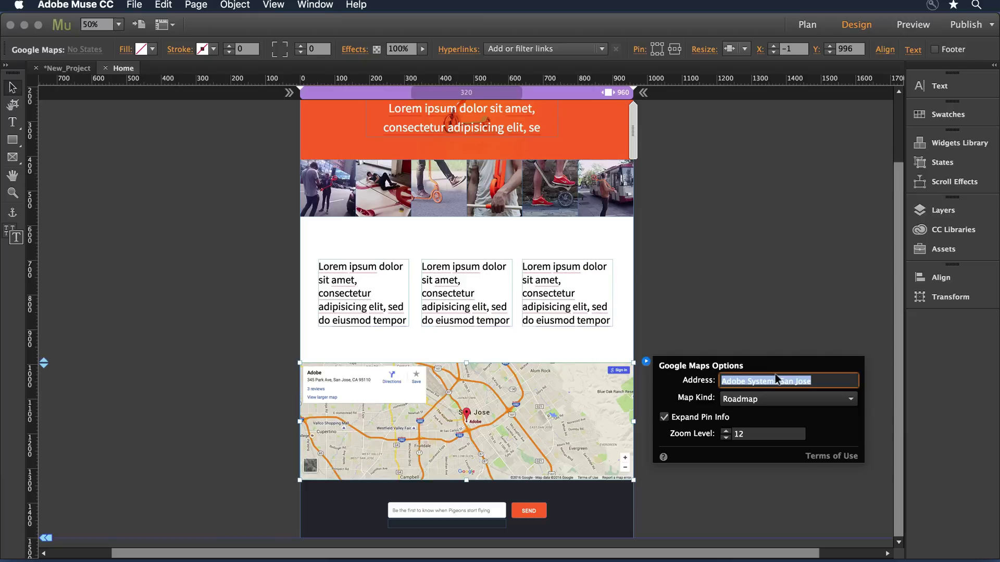
{"action": "type", "text": "Mar"}
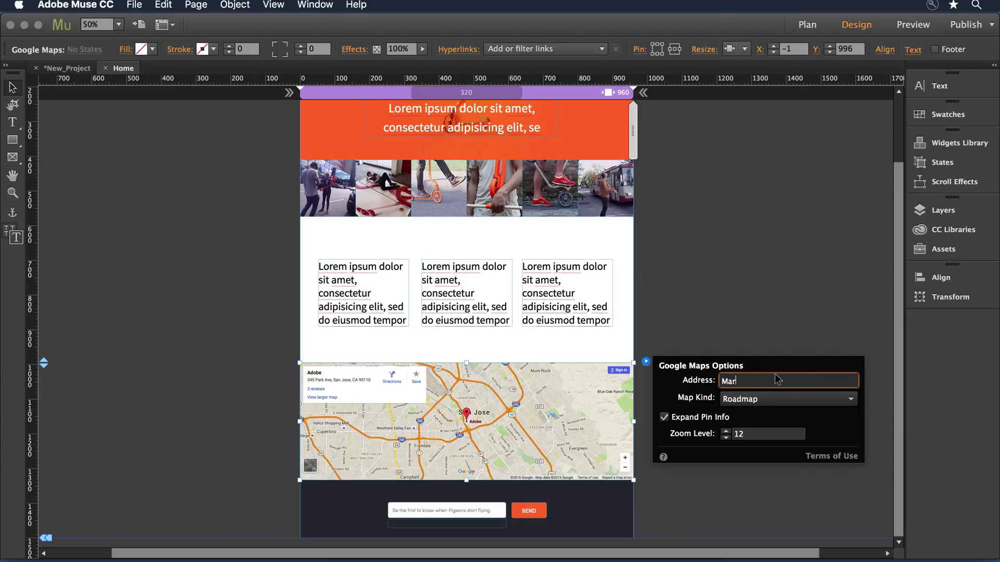
{"action": "type", "text": "in Fair Grounds"}
{"action": "left_click", "coordinate": [748, 298]}
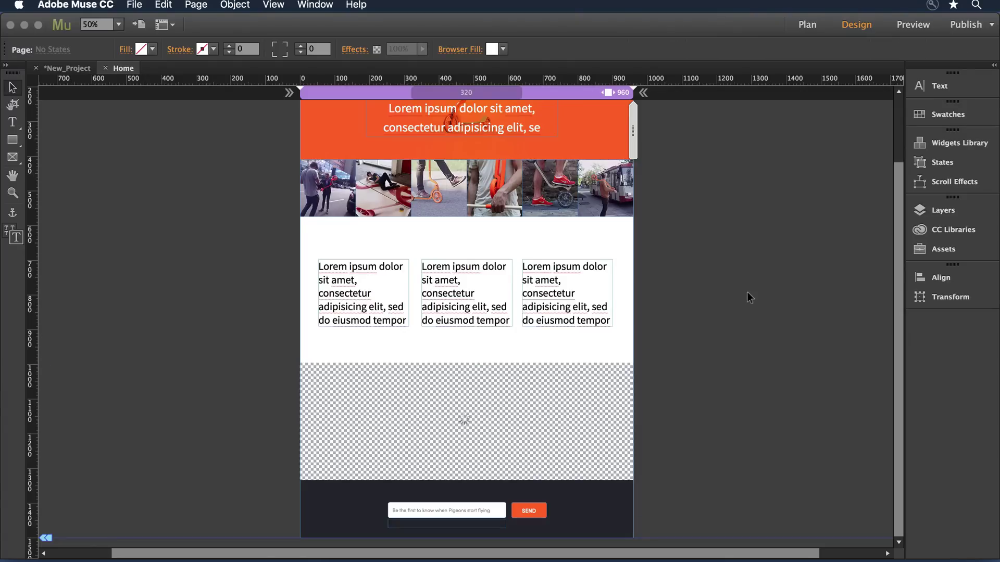
Review the footer form's options, including its recipient e-mail and standard fields, and close them.
{"action": "left_click", "coordinate": [515, 499]}
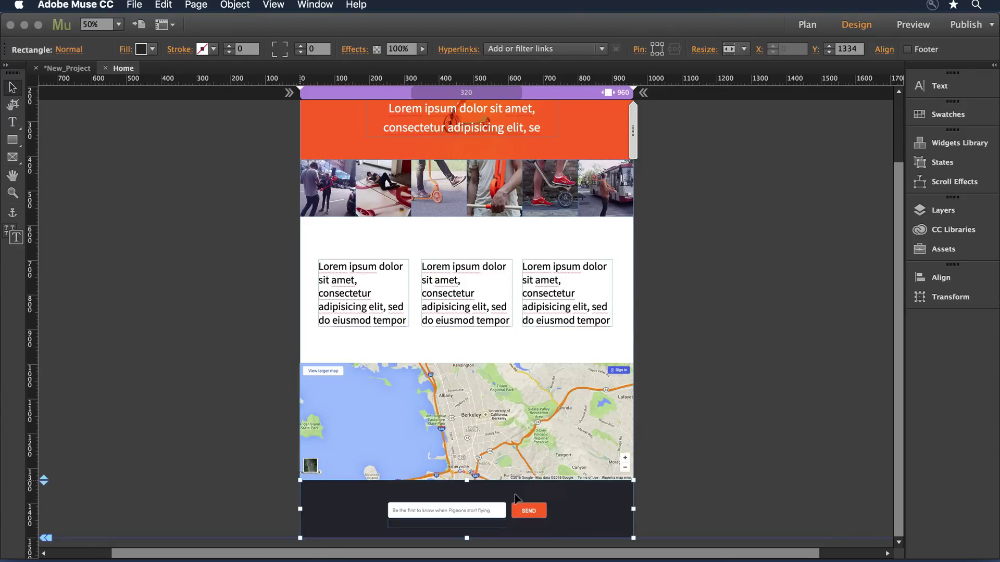
{"action": "left_click", "coordinate": [493, 508]}
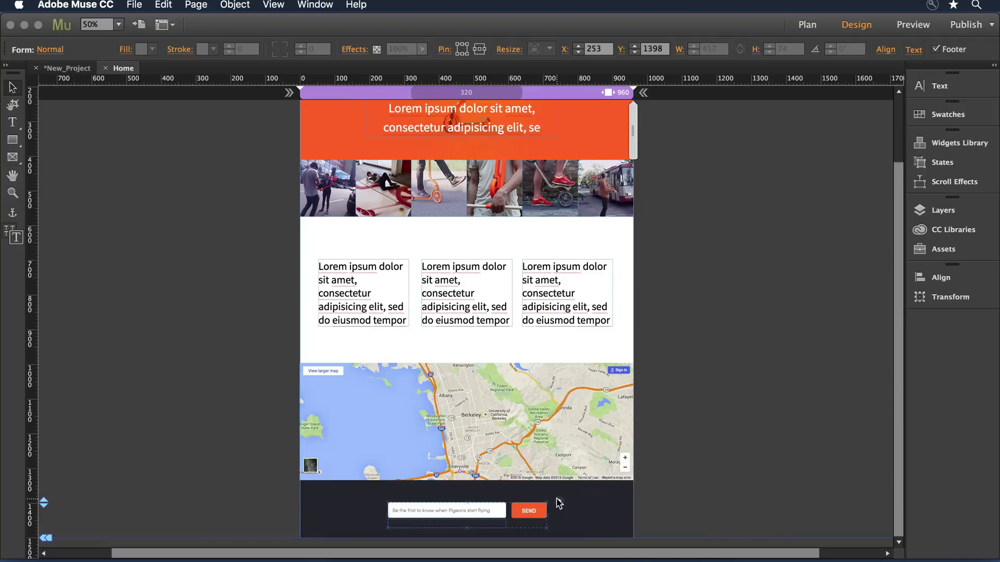
{"action": "left_click", "coordinate": [558, 501]}
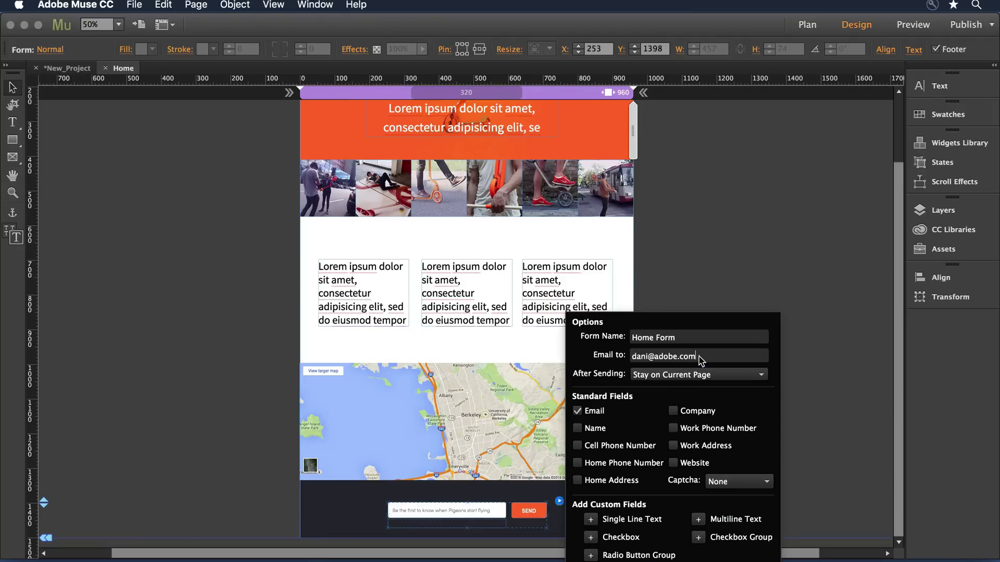
{"action": "left_click", "coordinate": [685, 236]}
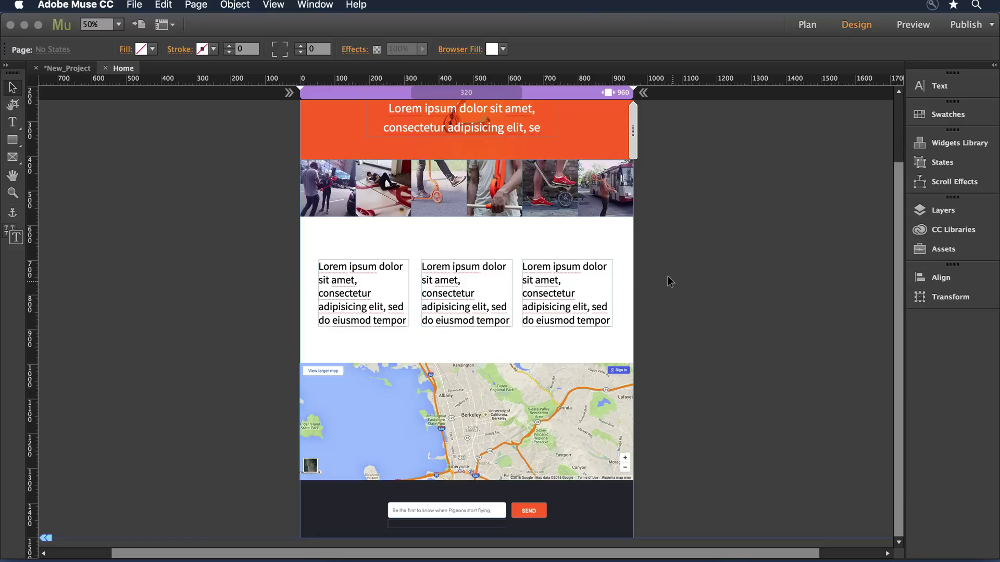
Preview the Home page in Chrome and look through it from the banner down to the map.
{"action": "left_click", "coordinate": [134, 5]}
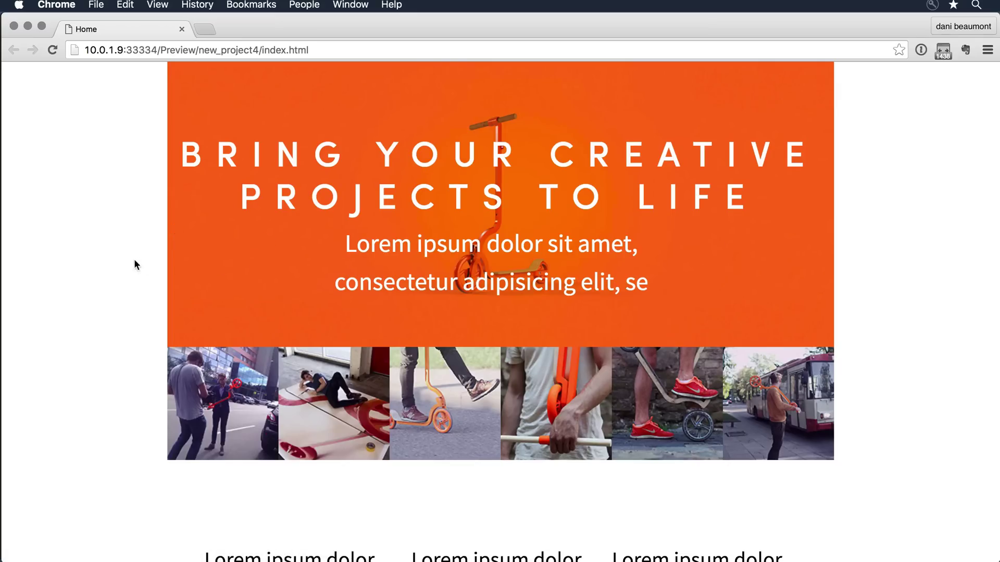
{"action": "scroll", "coordinate": [135, 265], "scroll_direction": "down", "scroll_amount": 3}
{"action": "scroll", "coordinate": [134, 262], "scroll_direction": "down", "scroll_amount": 10}
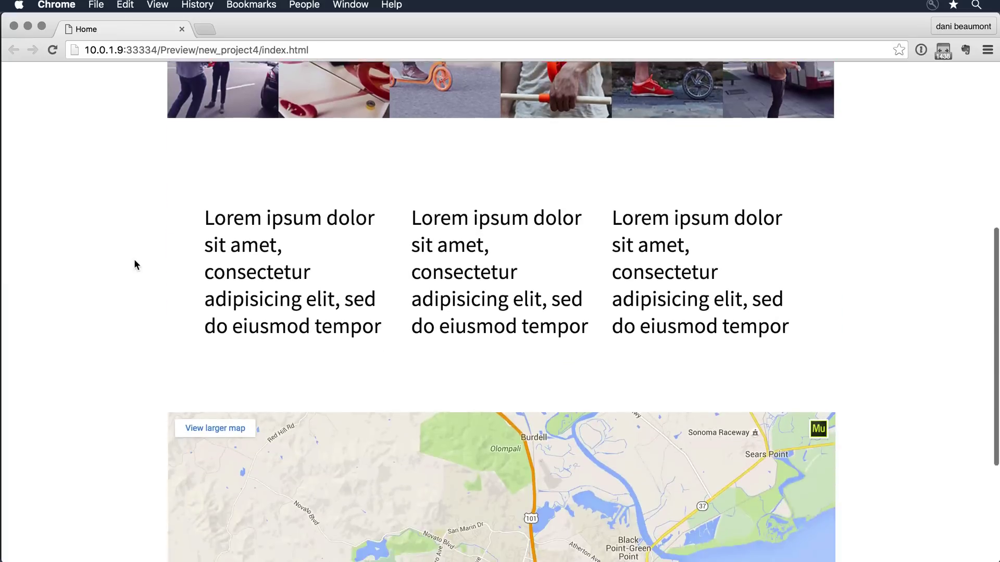